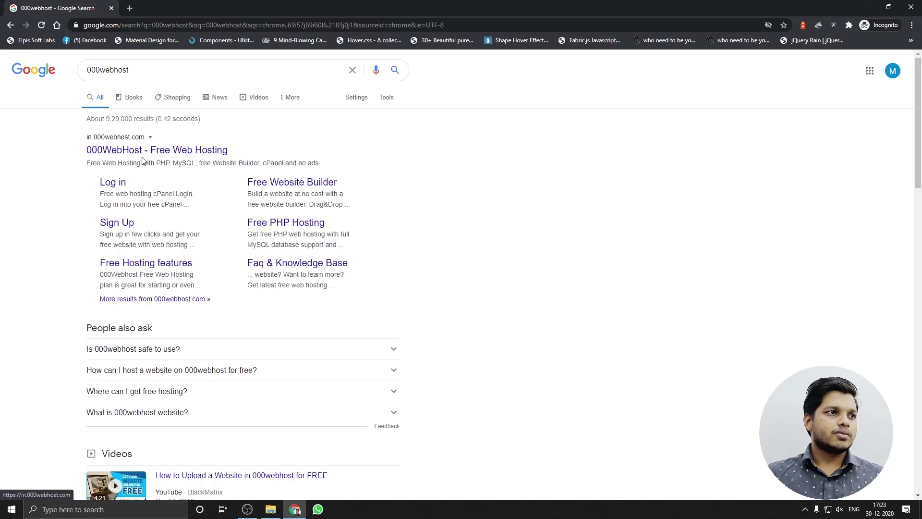
Step: Open the 000webhost site from the search results and go to its Log In page
click(124, 154)
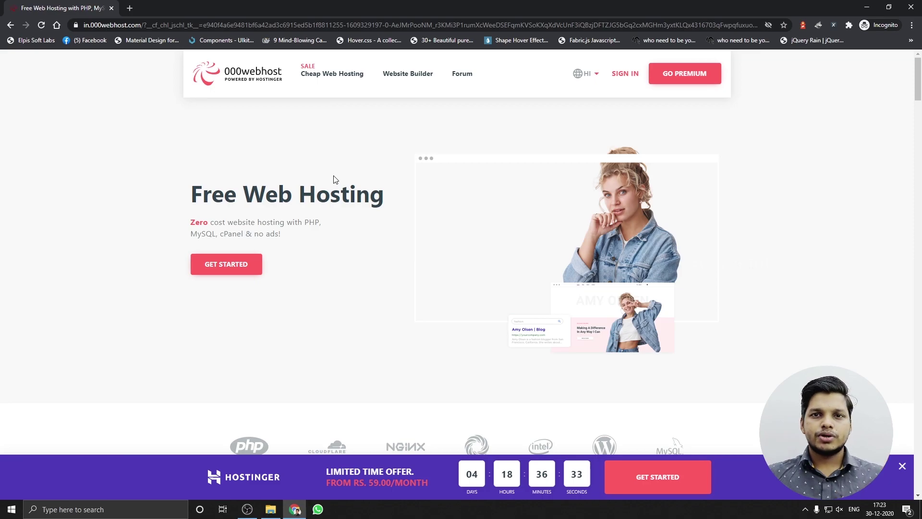
click(623, 81)
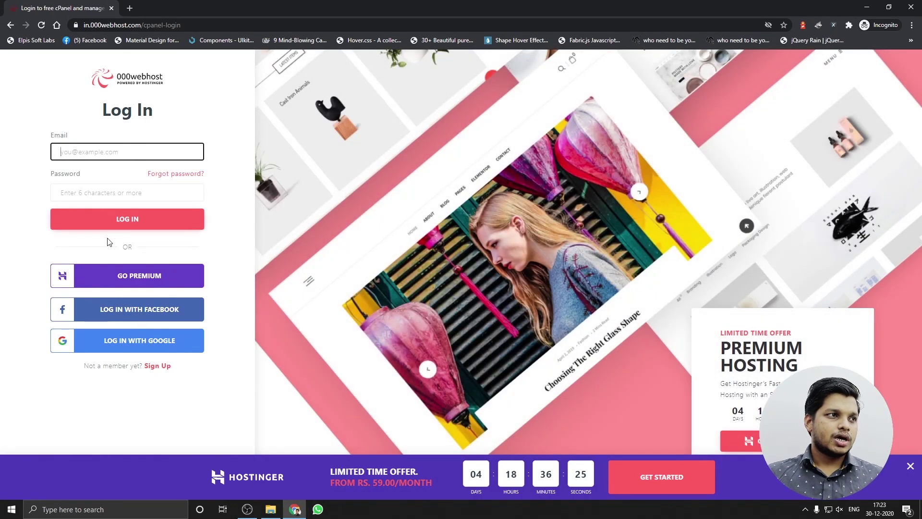
Step: Log in to 000webhost with a Google account and skip the intro to project setup
click(122, 350)
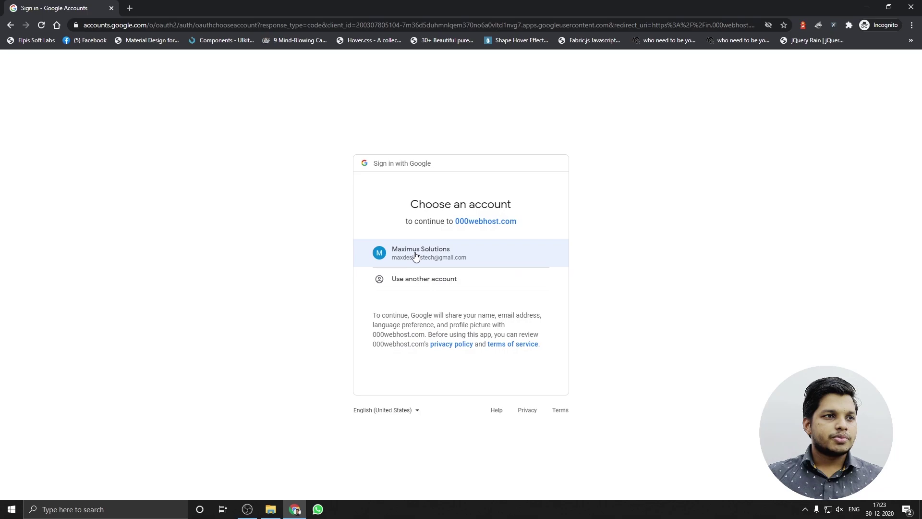
click(416, 255)
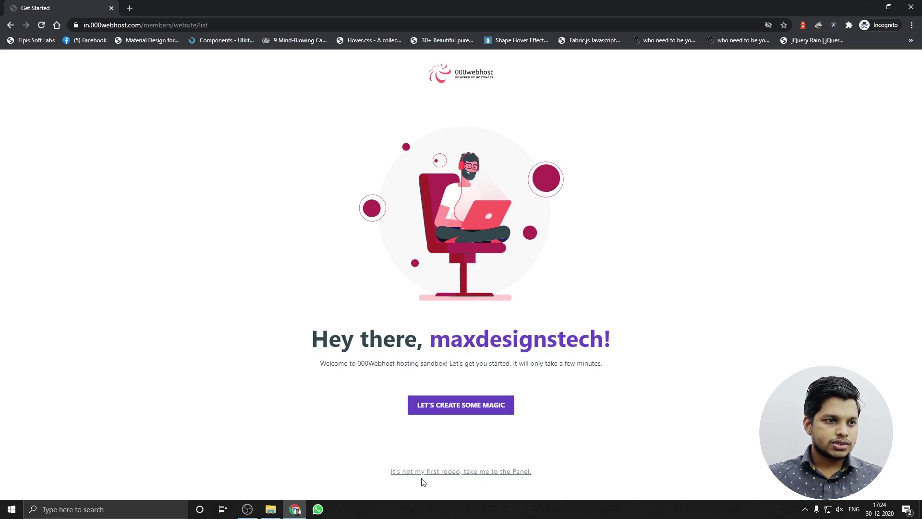
click(493, 476)
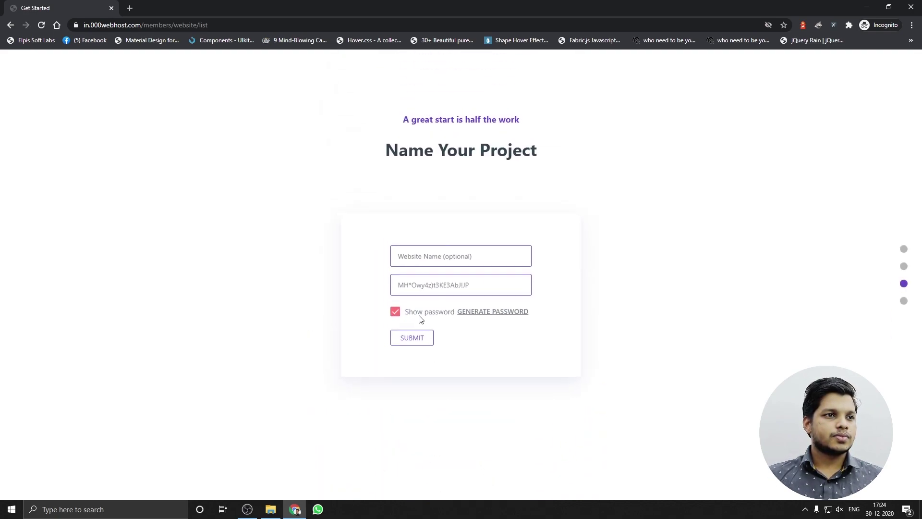
Step: Name the new website Seraphwebsite, give it a password, and submit the project
click(424, 338)
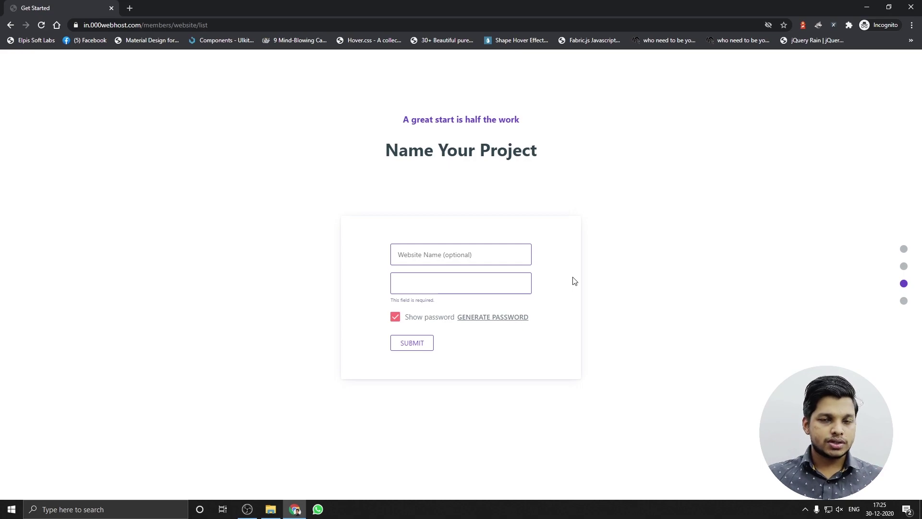
click(417, 259)
key(ctrl+a)
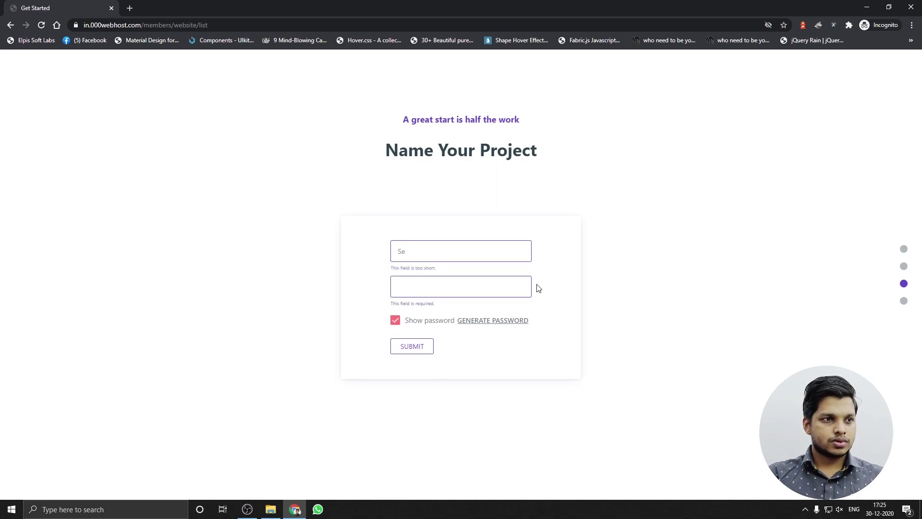
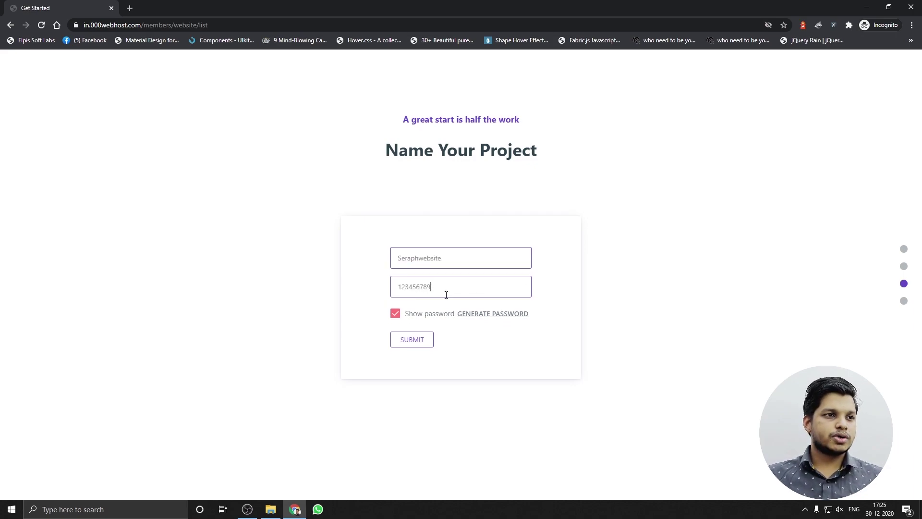
click(414, 342)
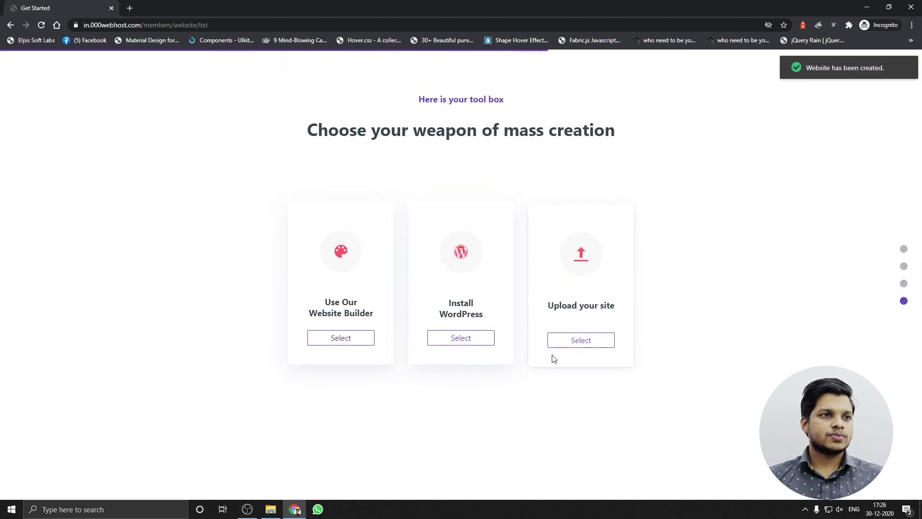
click(807, 71)
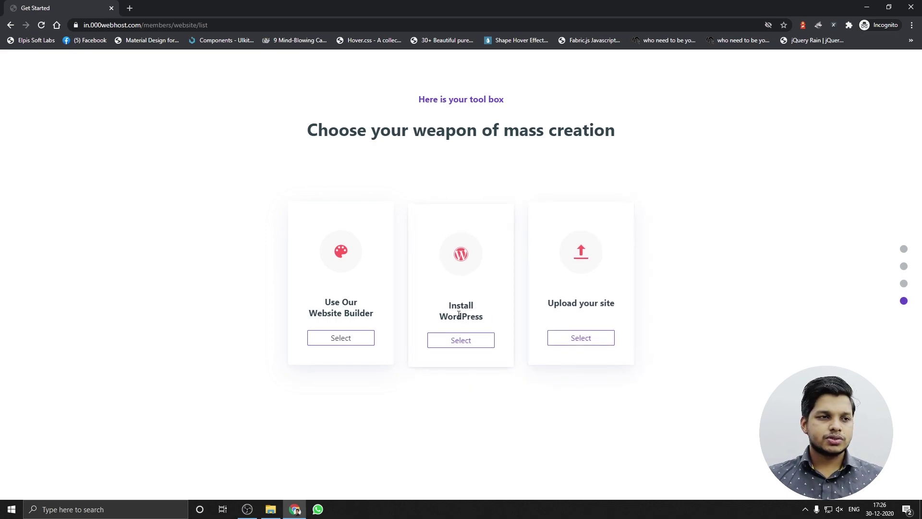
Step: Install WordPress on the site with admin username 'admin' and a chosen admin password
click(463, 341)
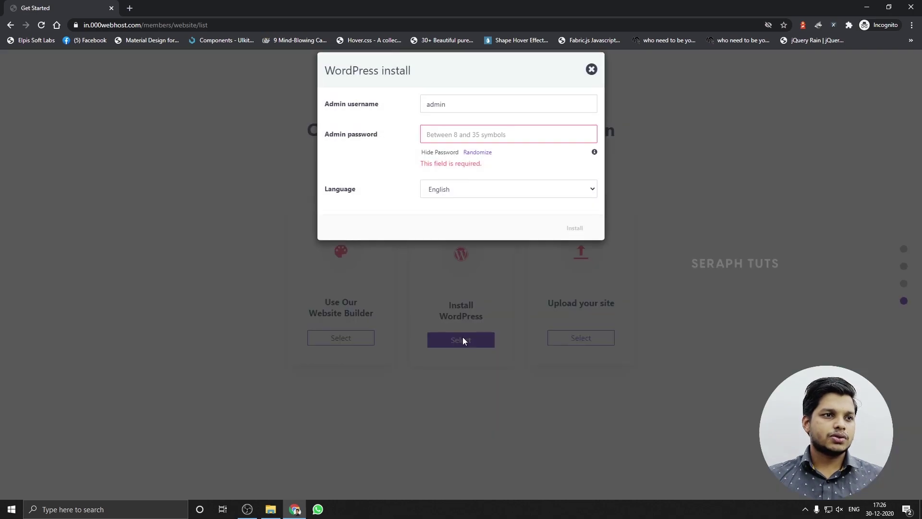
click(449, 119)
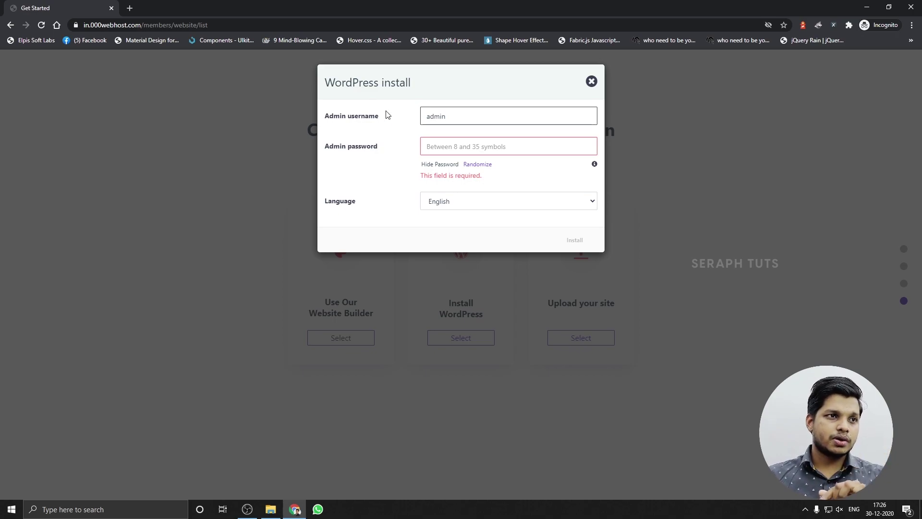
click(471, 153)
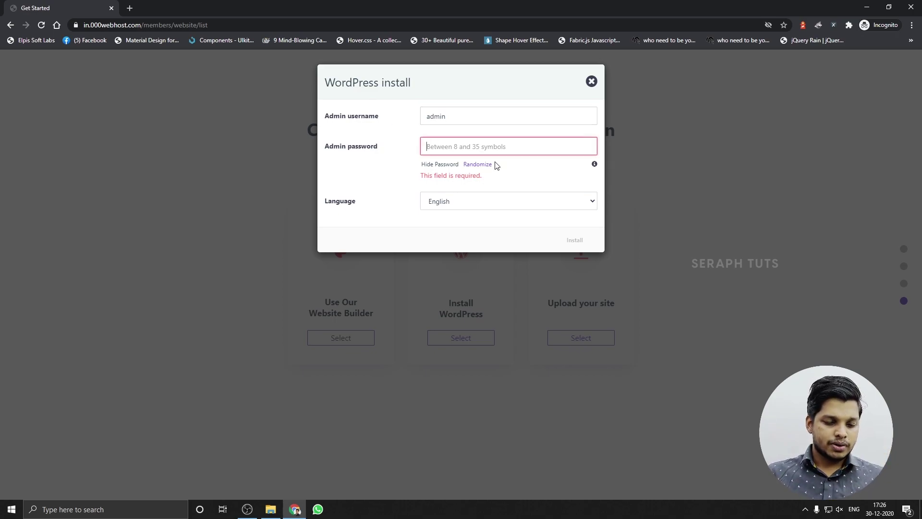
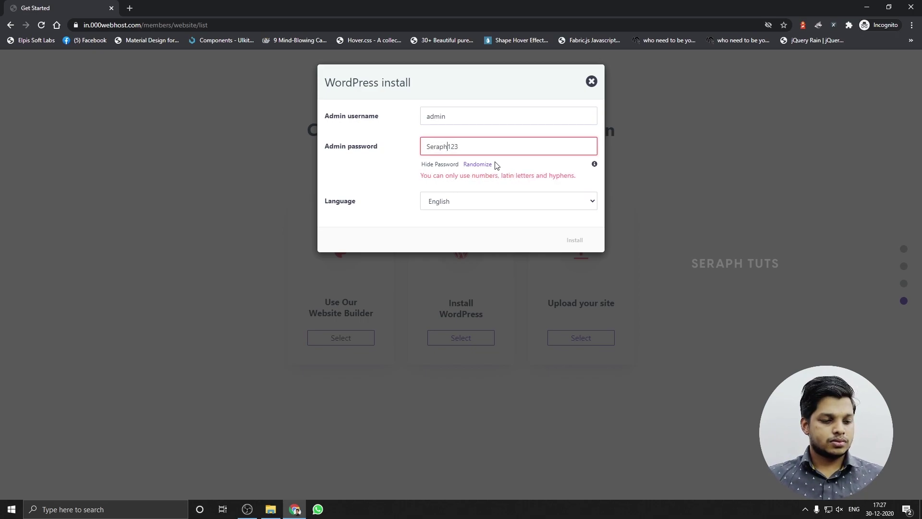
click(397, 170)
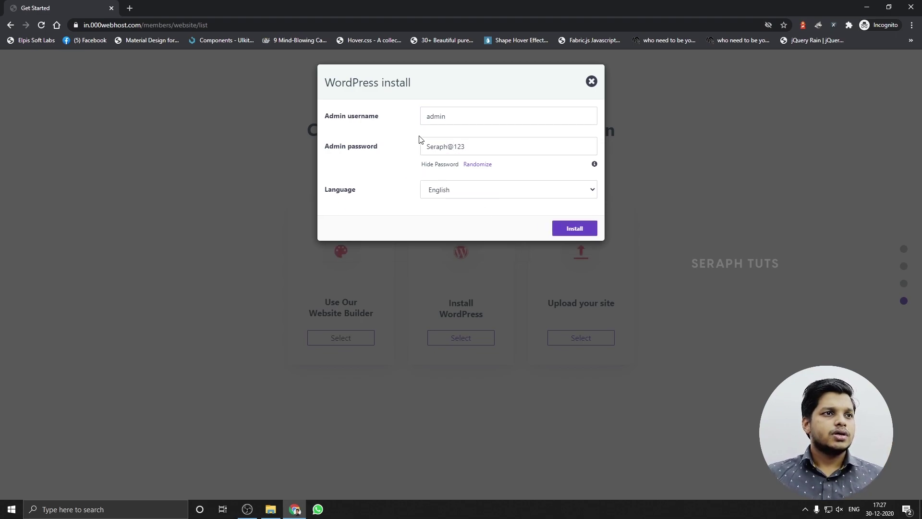
triple_click(437, 152)
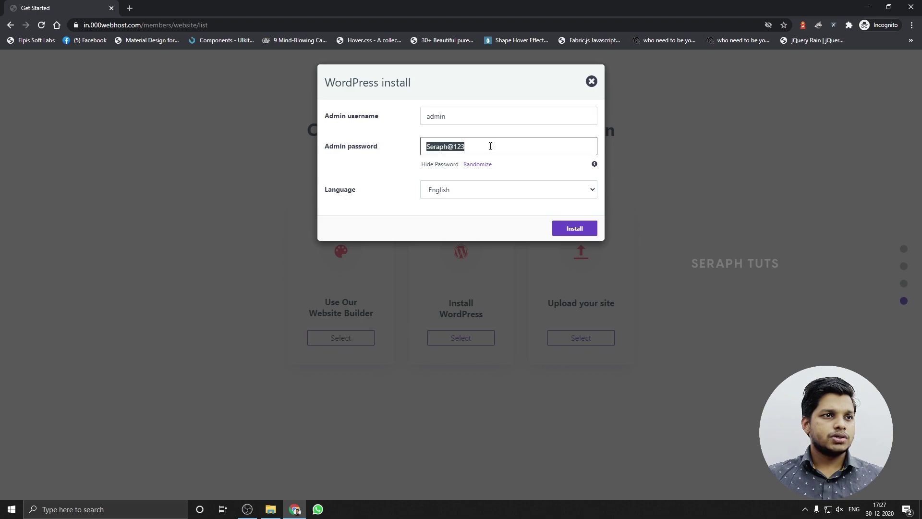
click(575, 228)
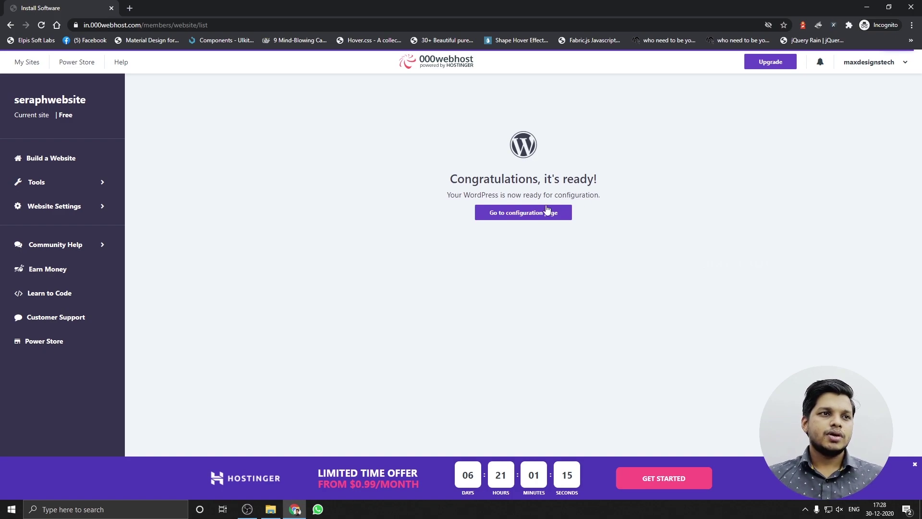
Step: Sign in to the new site's WordPress admin with username 'admin' and its password
click(512, 220)
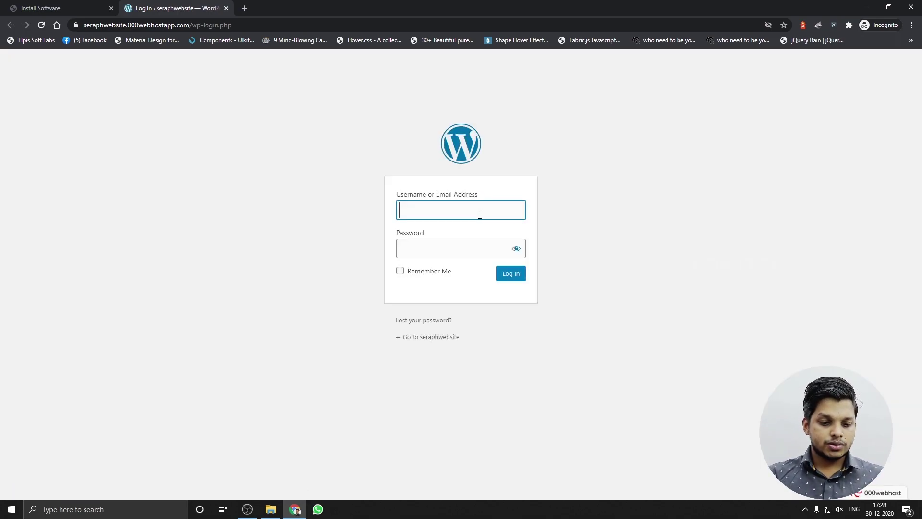
text(admin)
key(Tab)
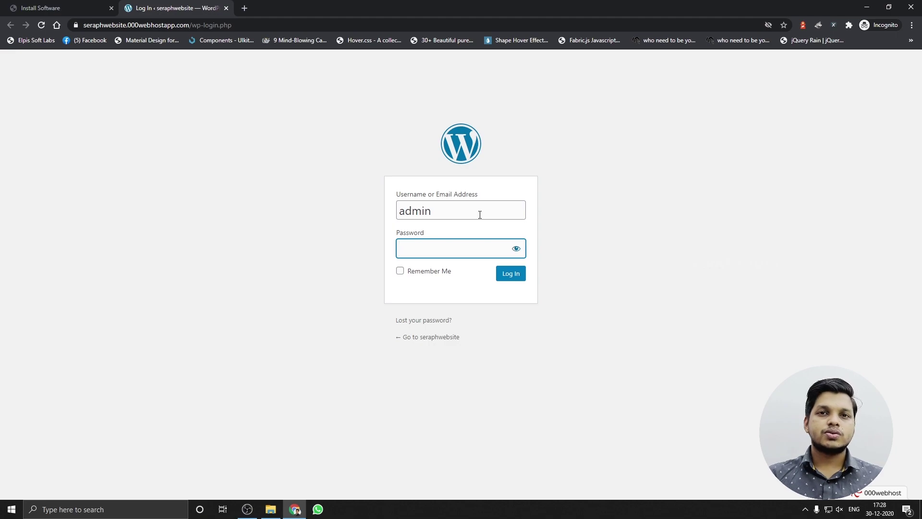
text(******)
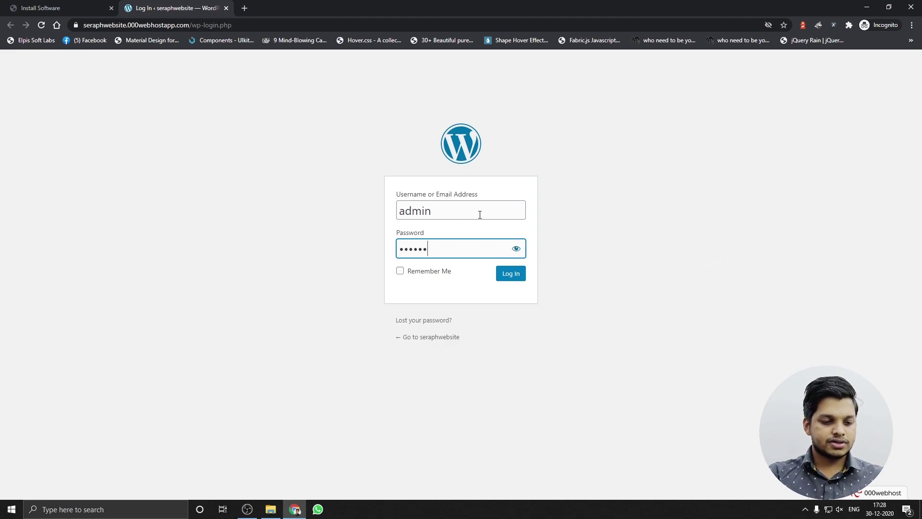
text(****)
click(510, 274)
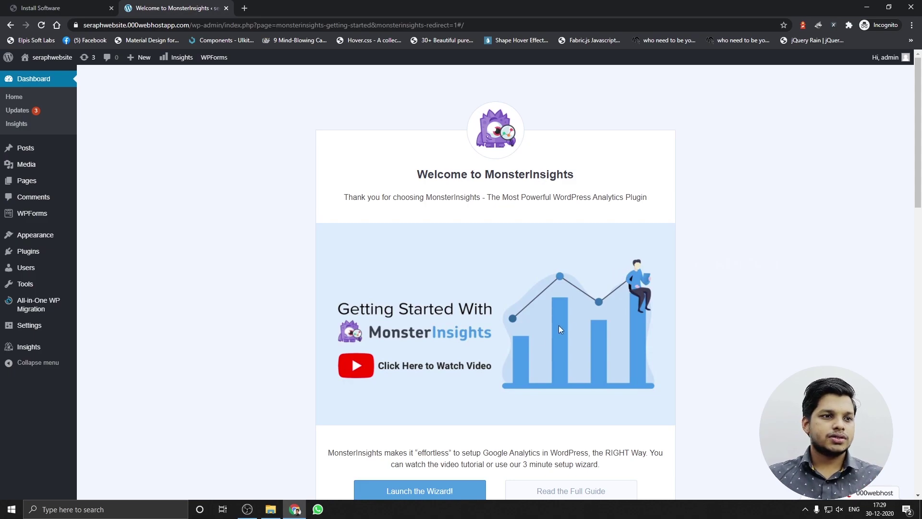
Step: Go from the dashboard to the Plugins > Add New page
scroll(552, 329, down, 3)
scroll(456, 381, up, 3)
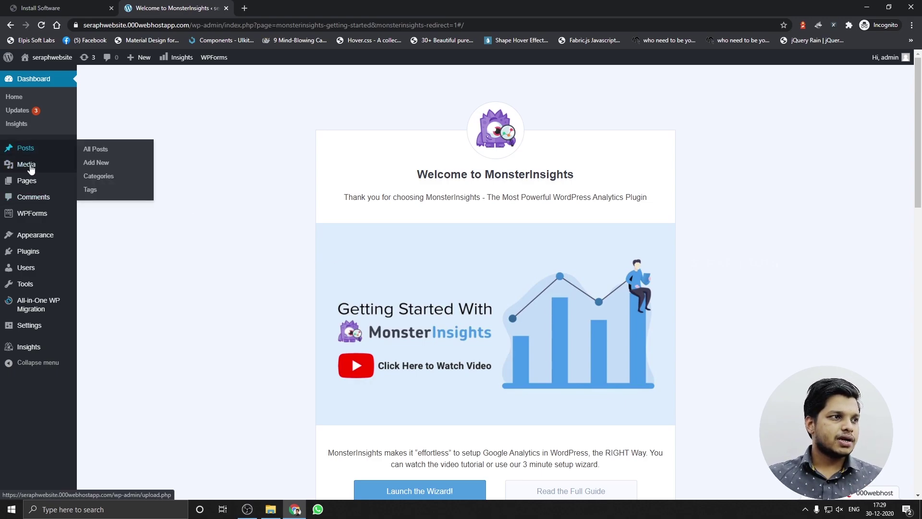
mouse_move(26, 259)
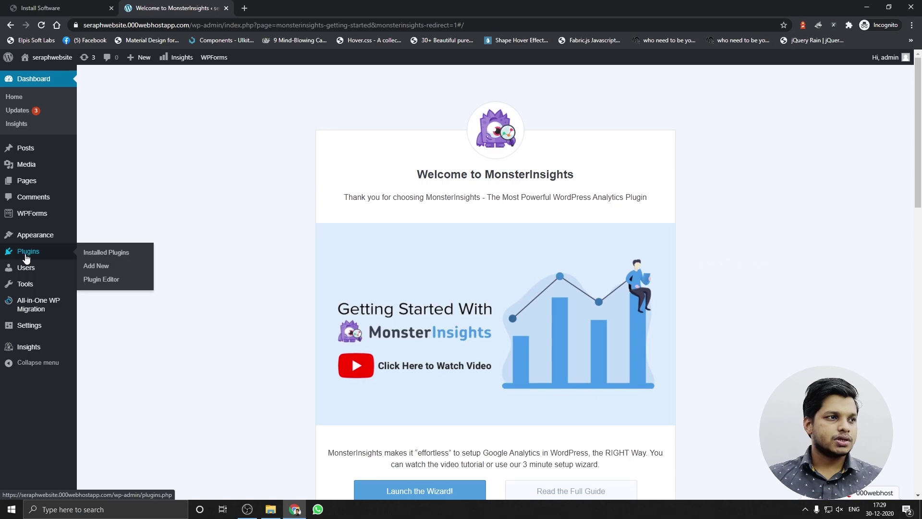
click(28, 254)
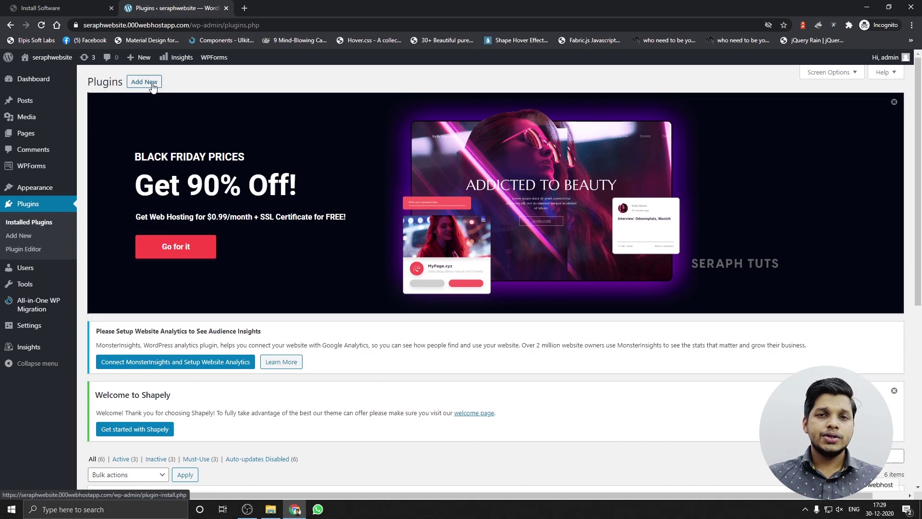
click(20, 237)
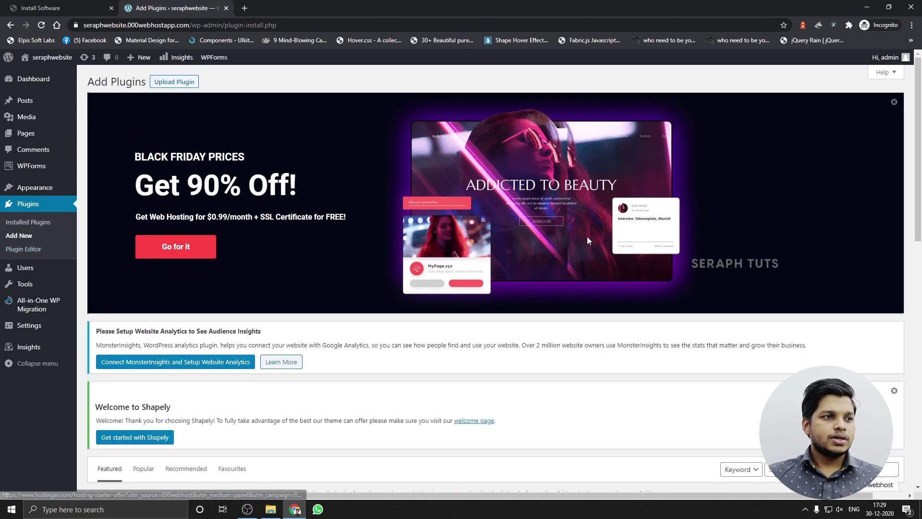
Step: Search plugins for astra, then install and activate Starter Templates
scroll(490, 216, down, 5)
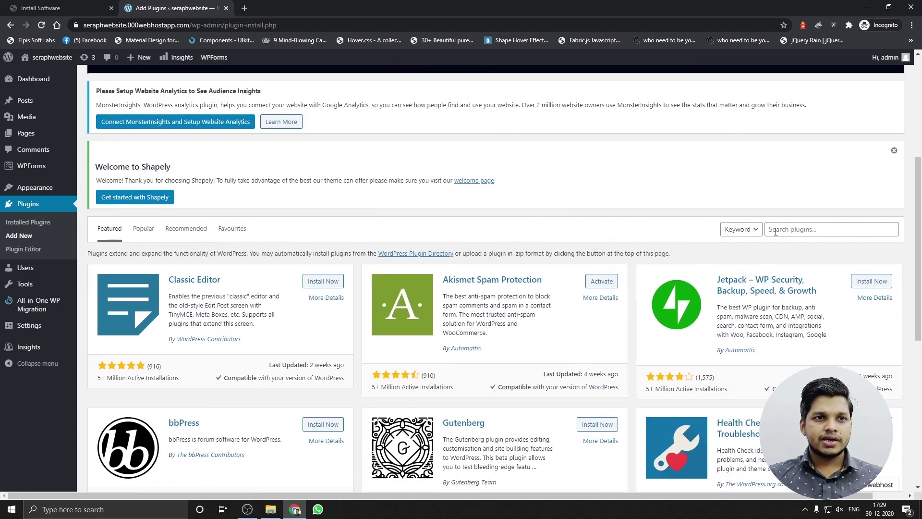
click(794, 232)
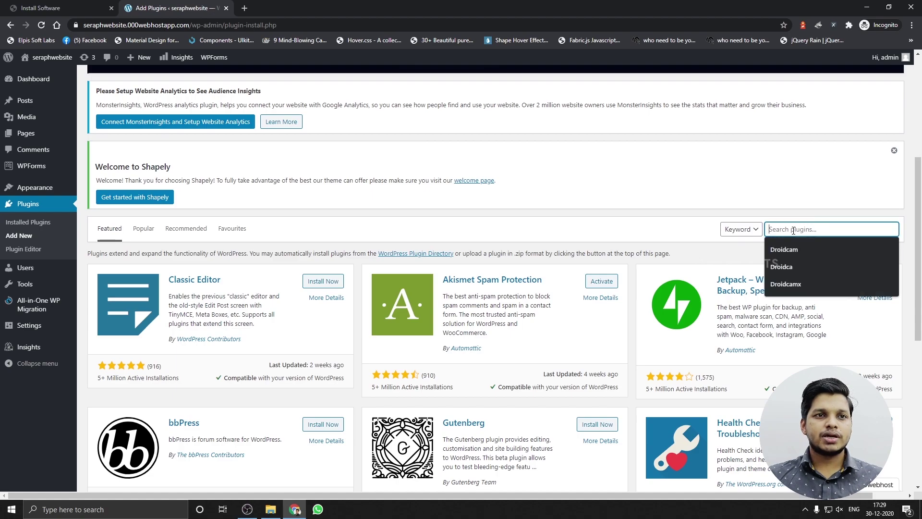
text(astra)
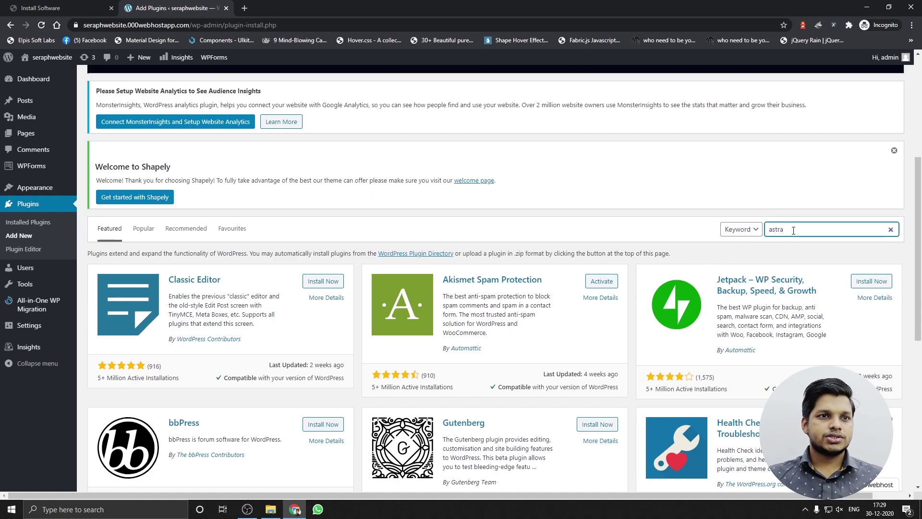
key(Return)
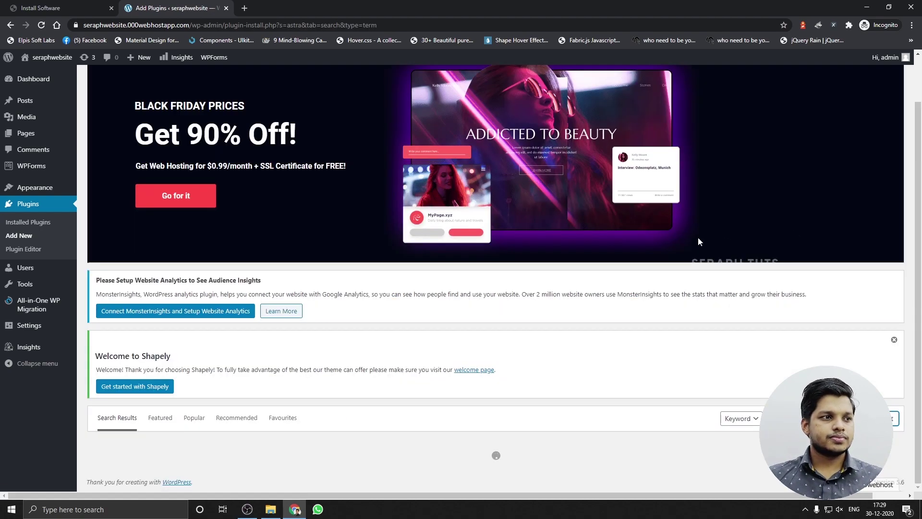
scroll(581, 254, down, 7)
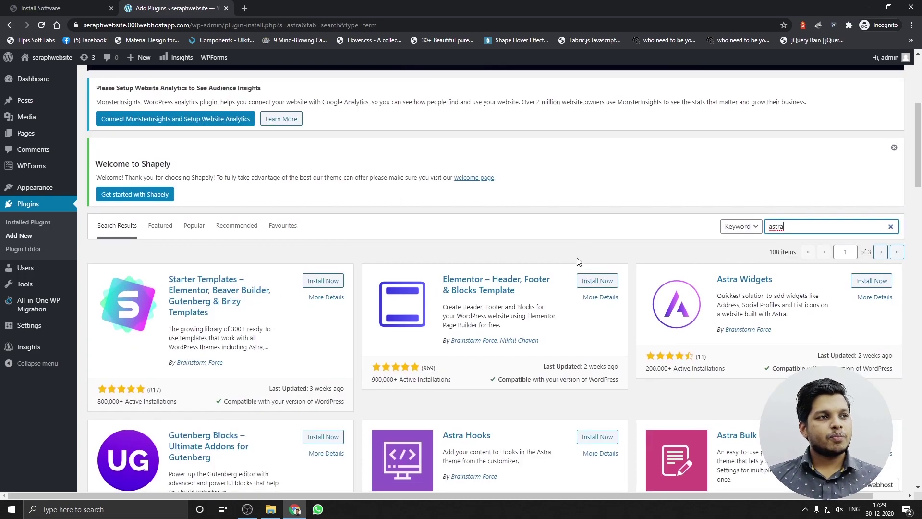
click(317, 140)
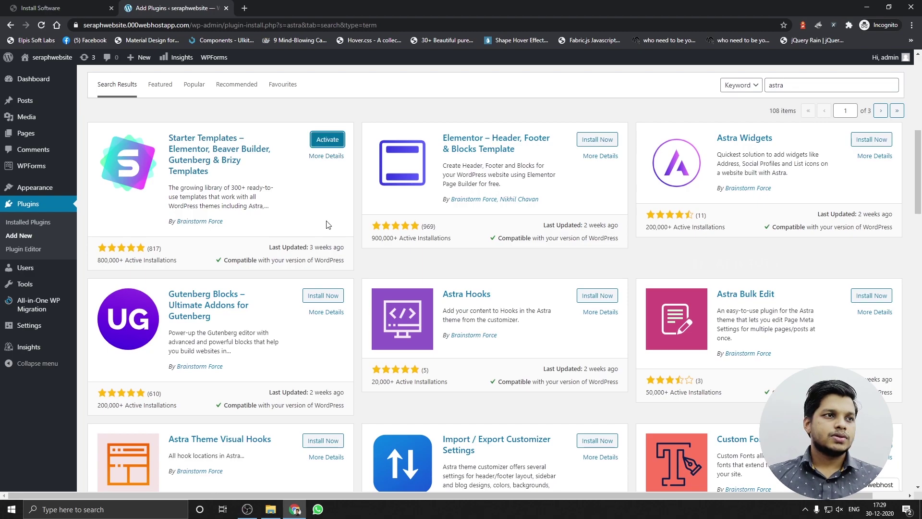
click(332, 143)
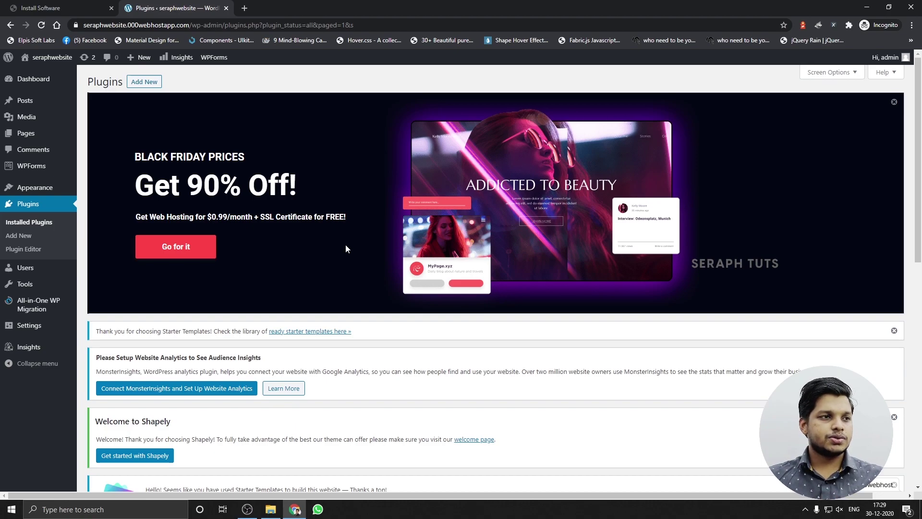
mouse_move(31, 193)
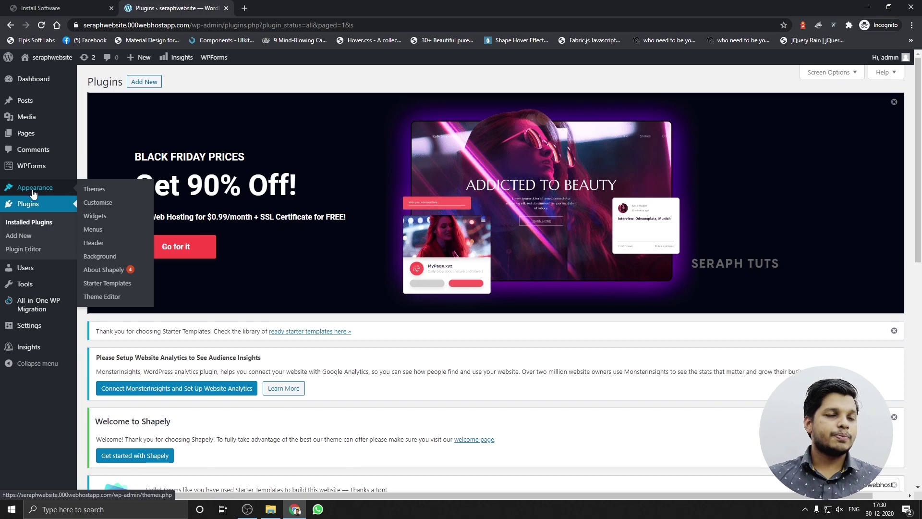
Step: Search the theme directory for 'astra', then install and activate the Astra theme
click(33, 193)
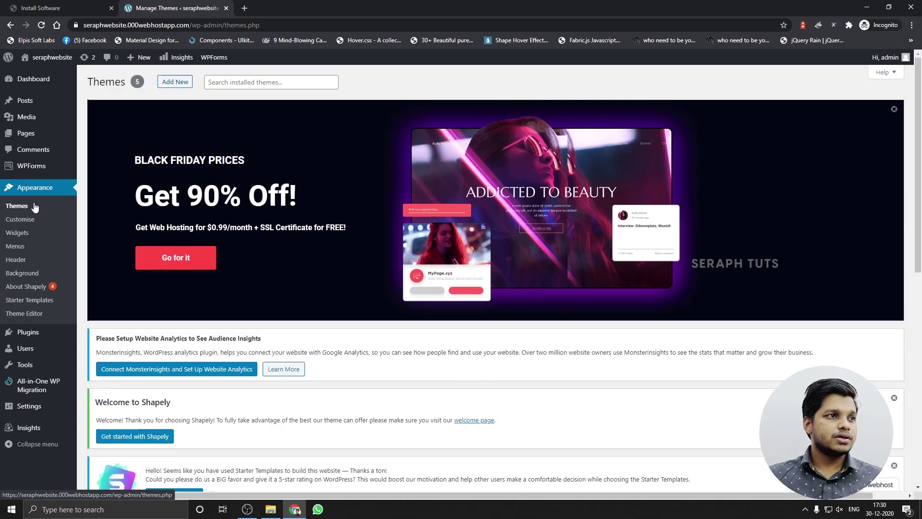
click(177, 83)
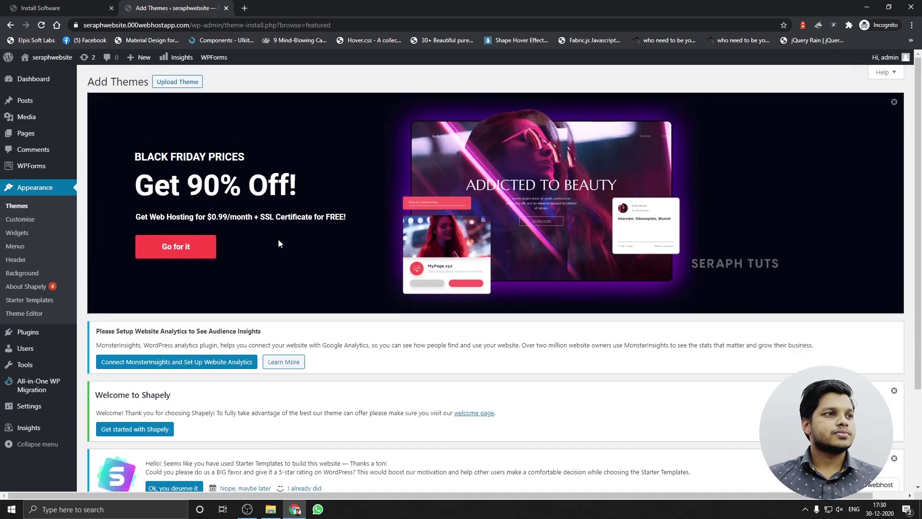
scroll(246, 269, down, 7)
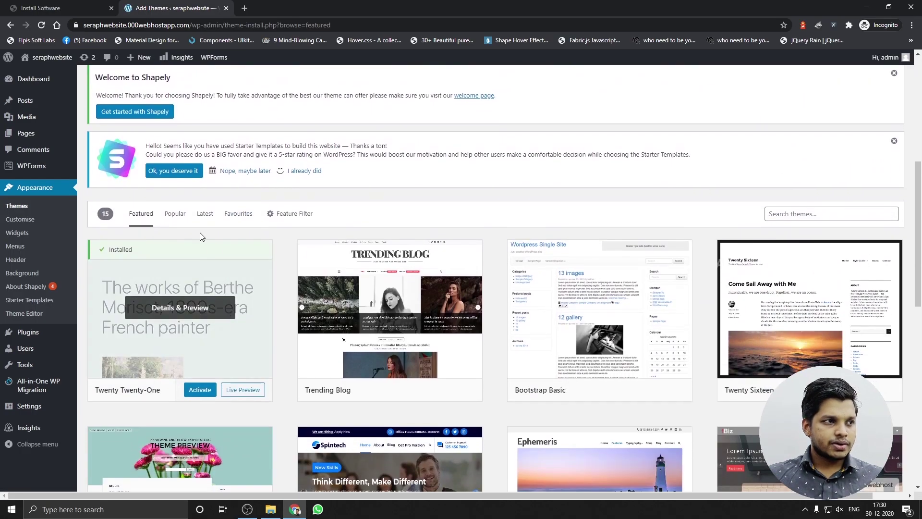
click(808, 215)
text(astra)
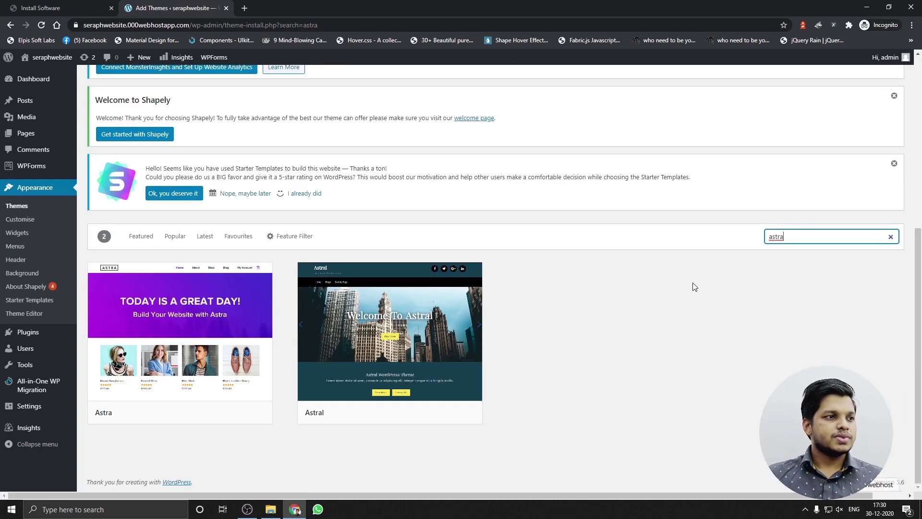
mouse_move(148, 333)
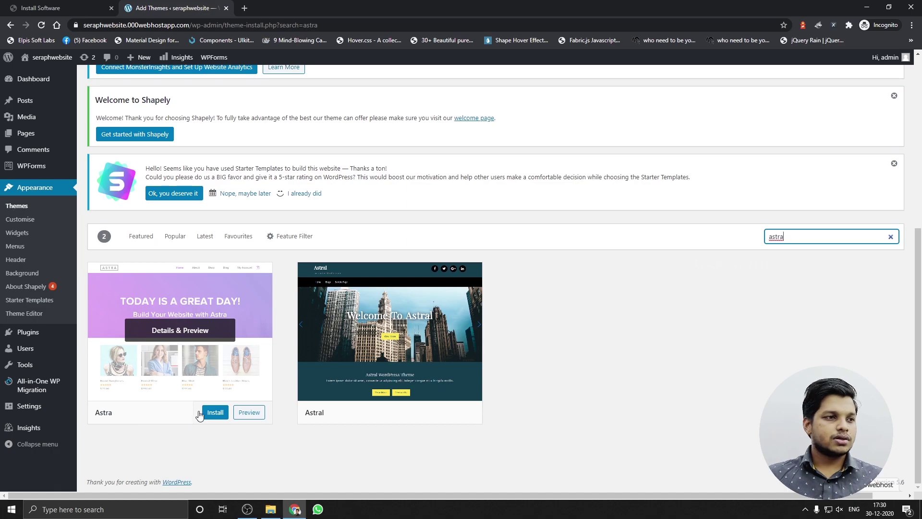
click(214, 412)
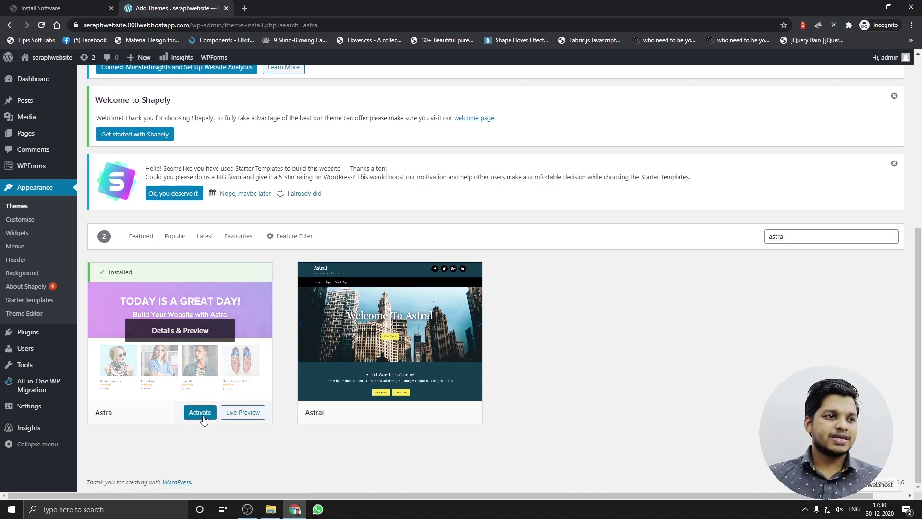
click(200, 414)
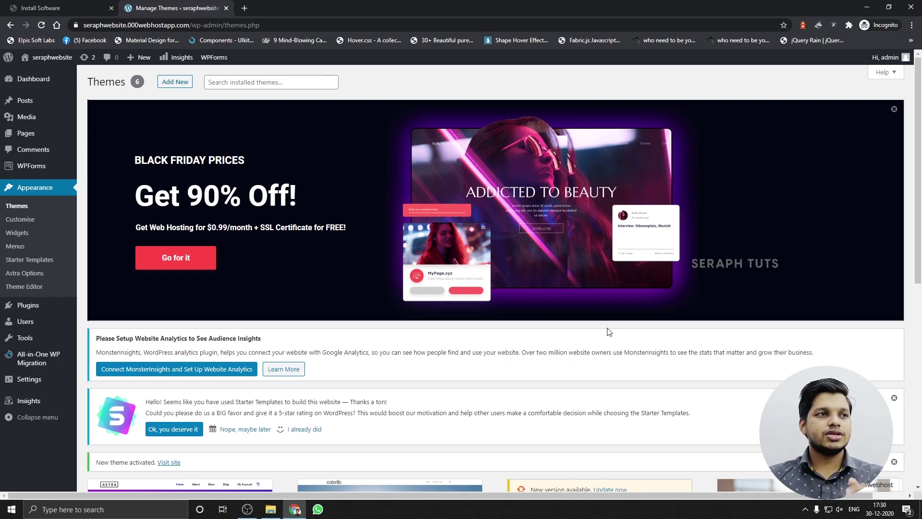
Step: Open Starter Templates, choose Elementor as the page builder, and filter to Free templates
click(33, 264)
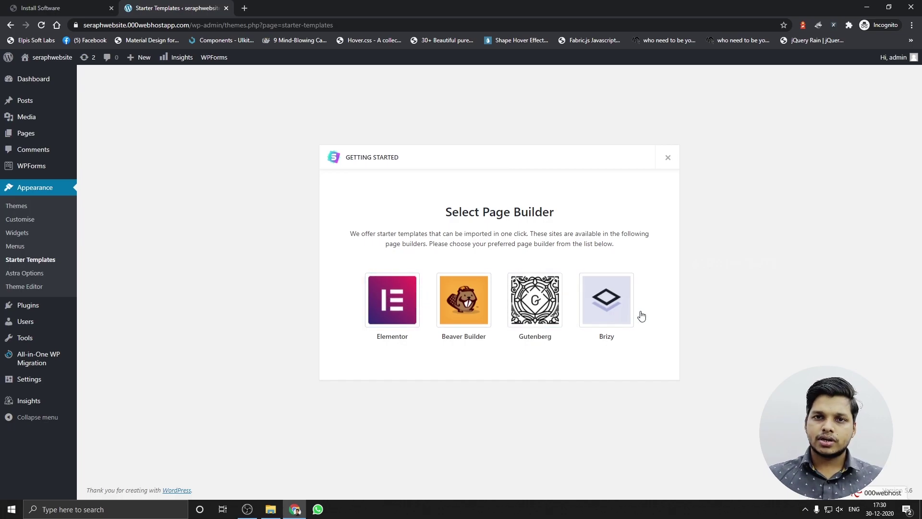
click(390, 312)
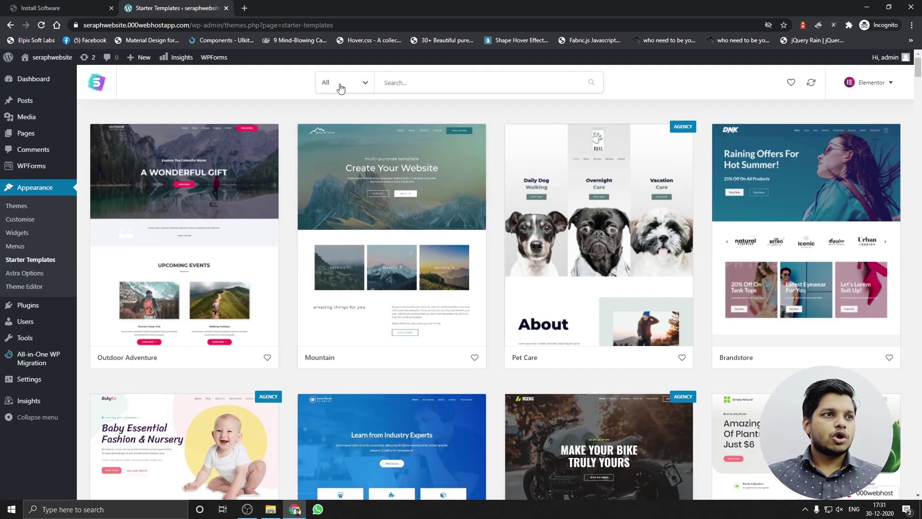
click(340, 86)
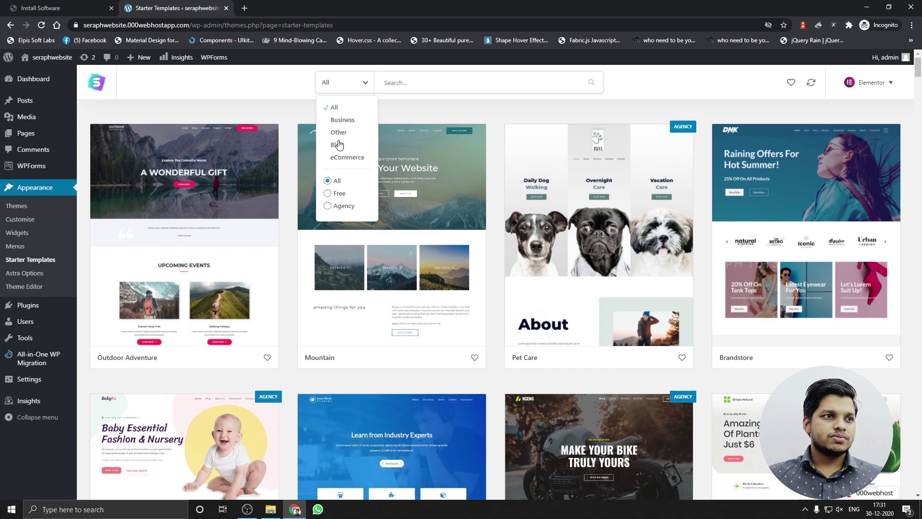
click(328, 194)
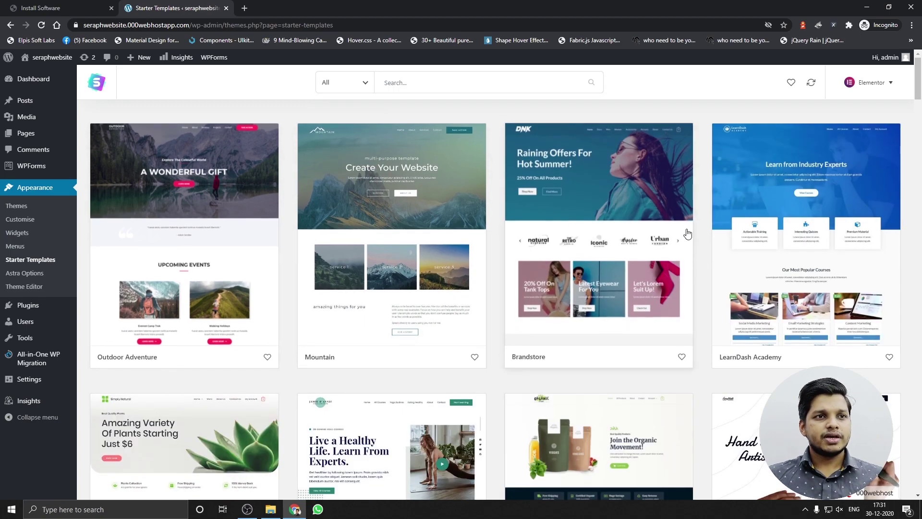
Step: Browse the free templates and open the Outdoor Adventure template's details
scroll(687, 233, down, 10)
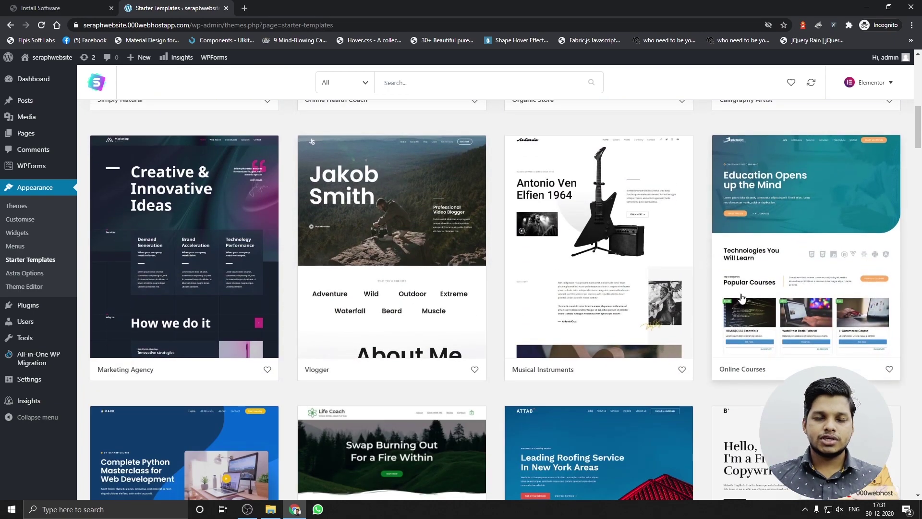
scroll(740, 296, down, 5)
scroll(408, 253, up, 6)
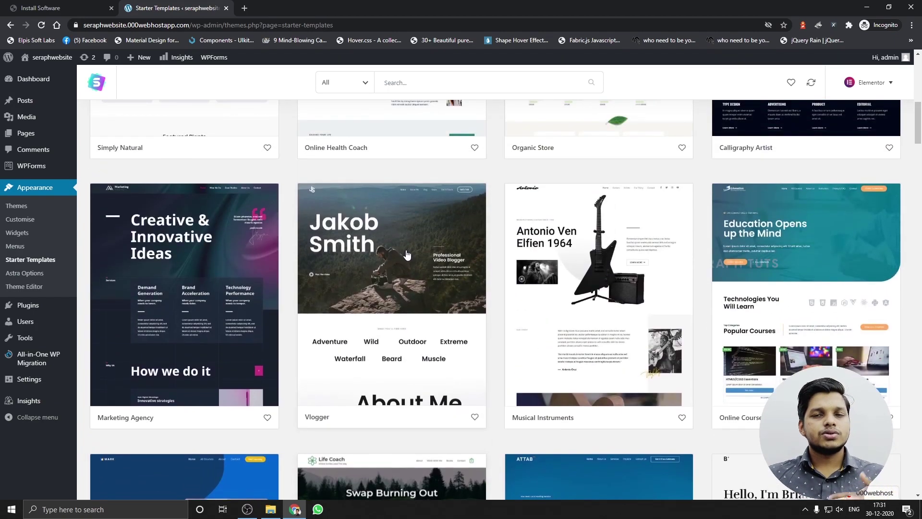
scroll(406, 254, up, 5)
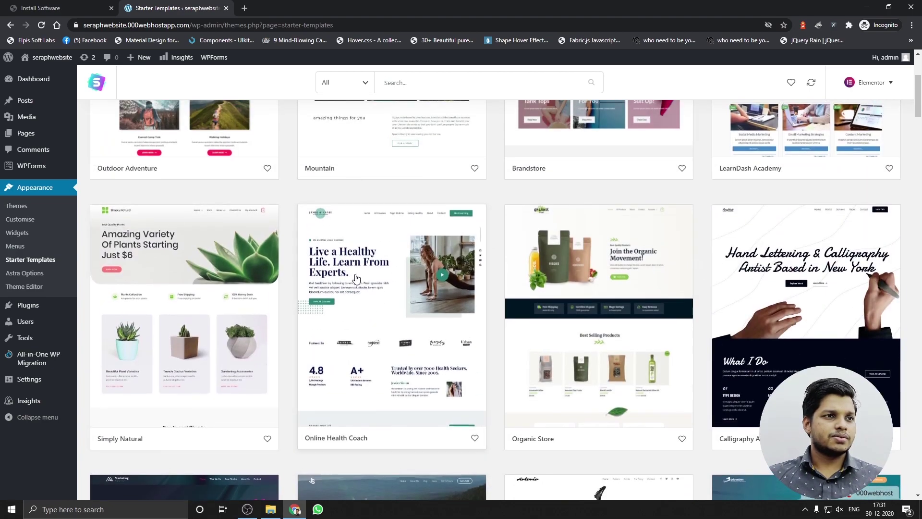
scroll(356, 279, up, 4)
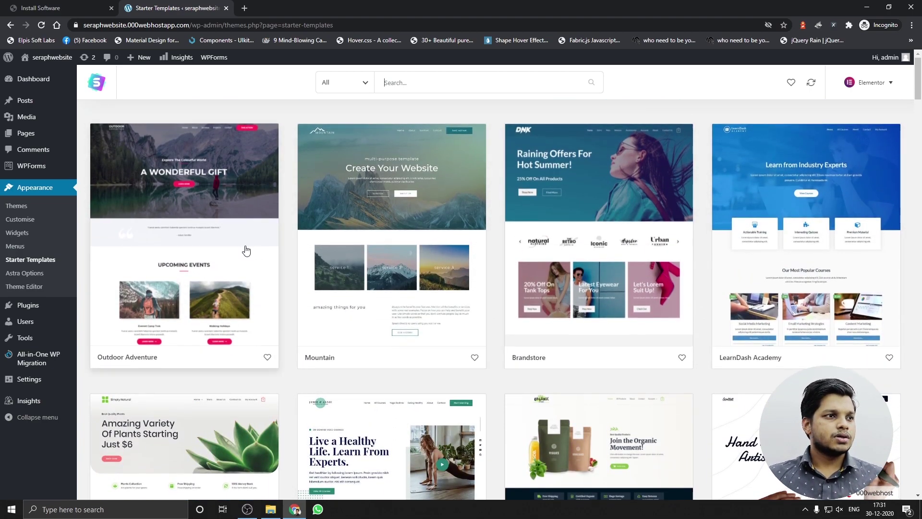
click(224, 246)
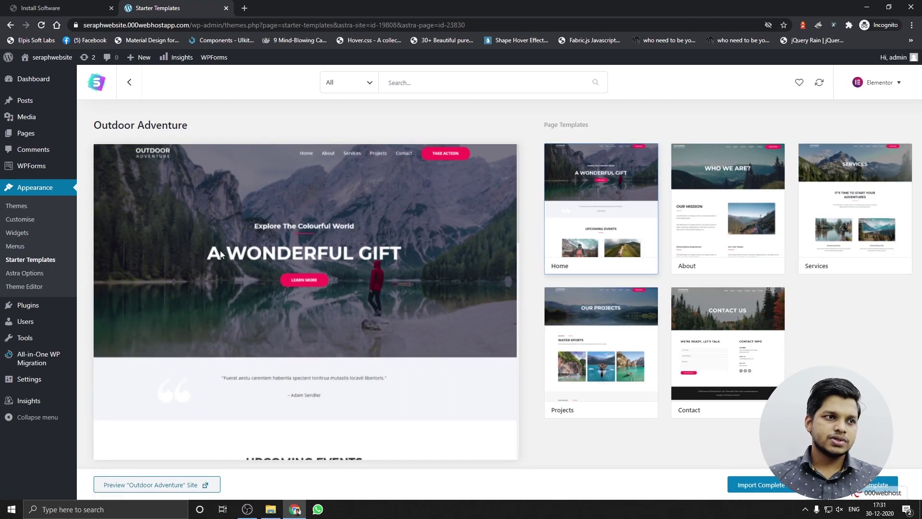
Step: Preview the About, Services, Contact and Home page designs, then start Import Complete Site
scroll(445, 249, down, 8)
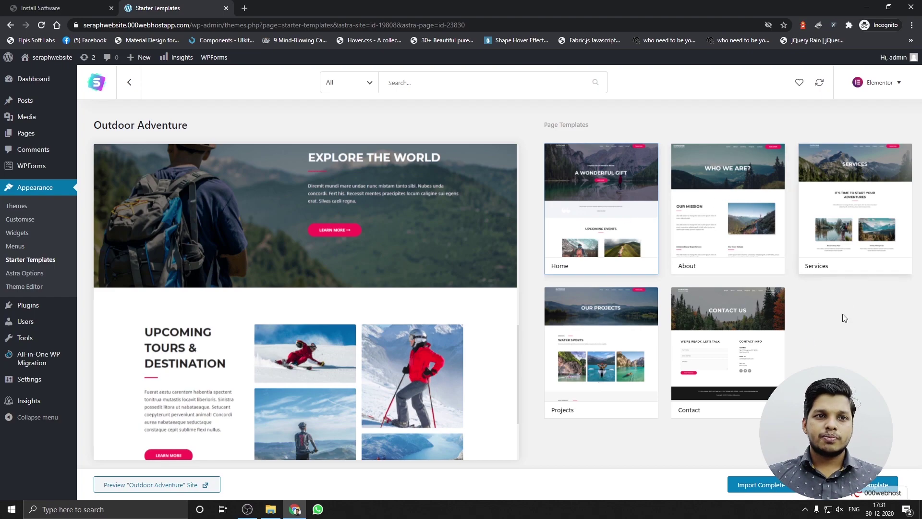
click(729, 206)
click(840, 211)
click(711, 336)
scroll(316, 298, down, 3)
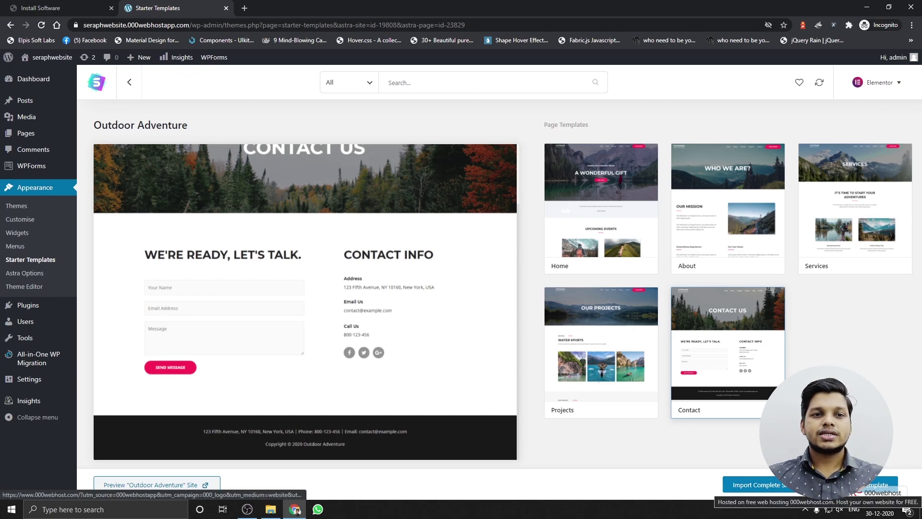
click(600, 226)
click(727, 230)
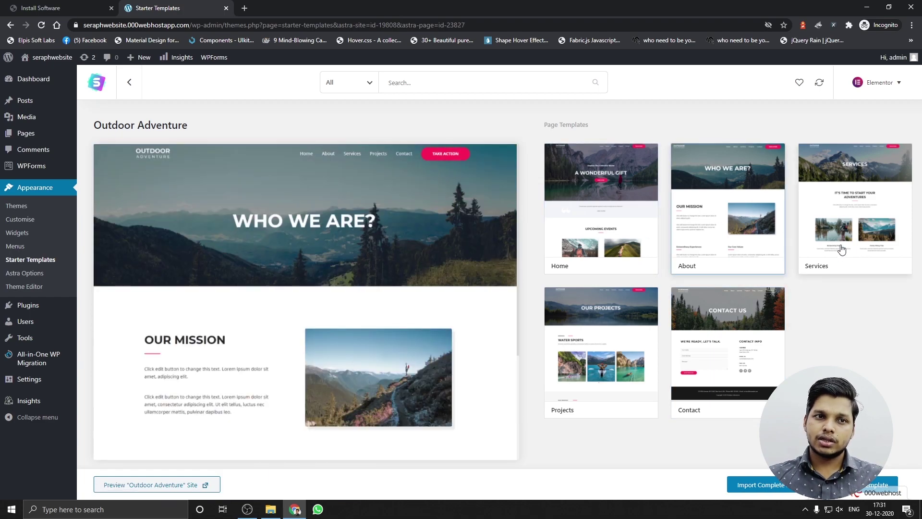
click(842, 249)
click(586, 262)
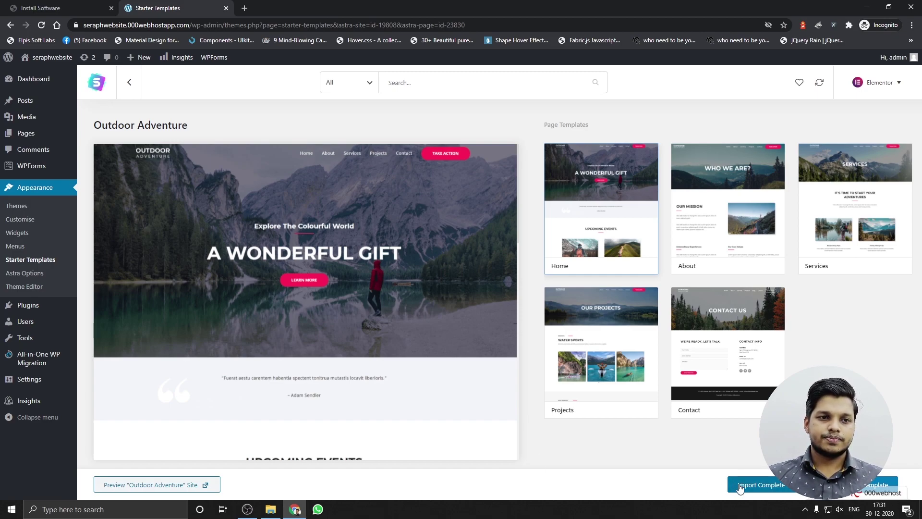
click(740, 486)
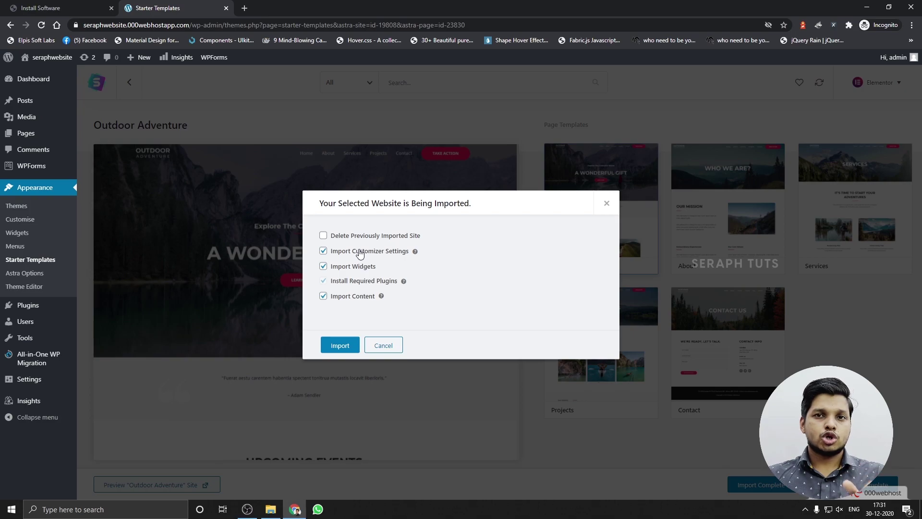
Step: Run the Outdoor Adventure import until 'Imported Successfully!' appears, then view the live site
click(340, 346)
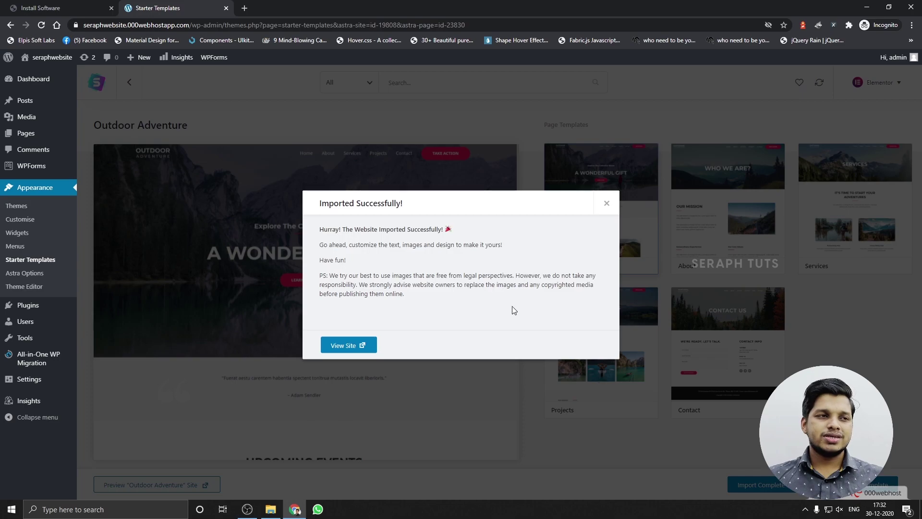
drag(318, 206, 406, 198)
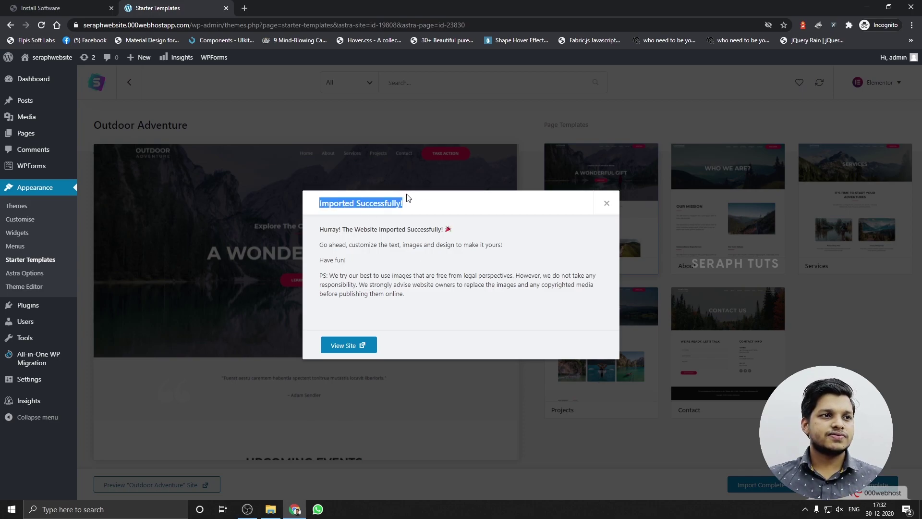
click(414, 208)
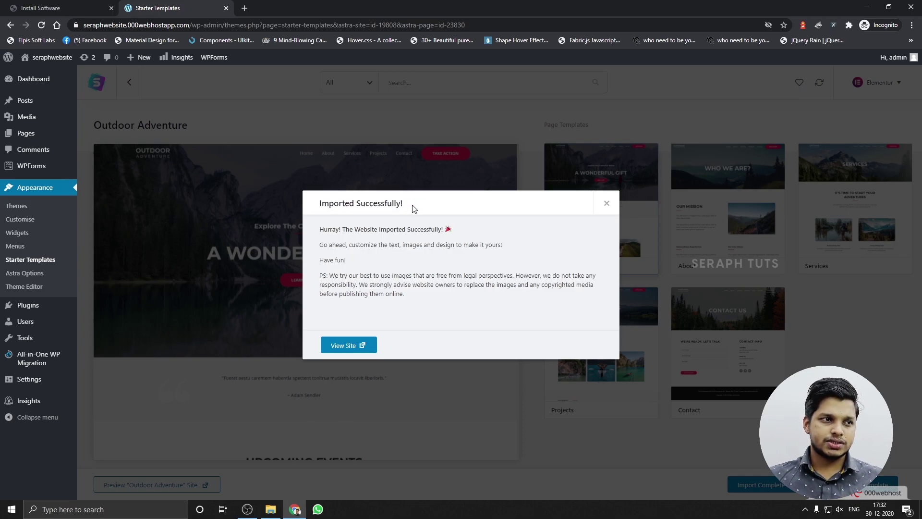
click(350, 347)
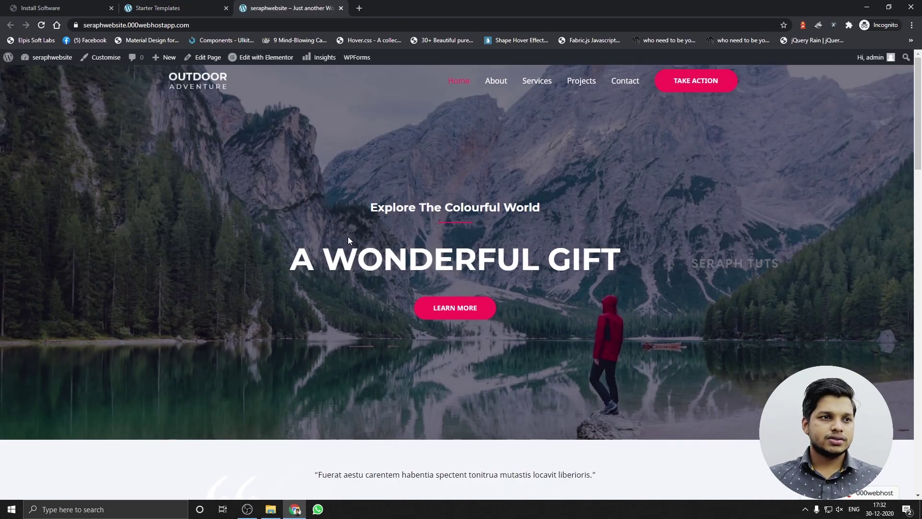
scroll(348, 237, down, 20)
scroll(348, 238, down, 5)
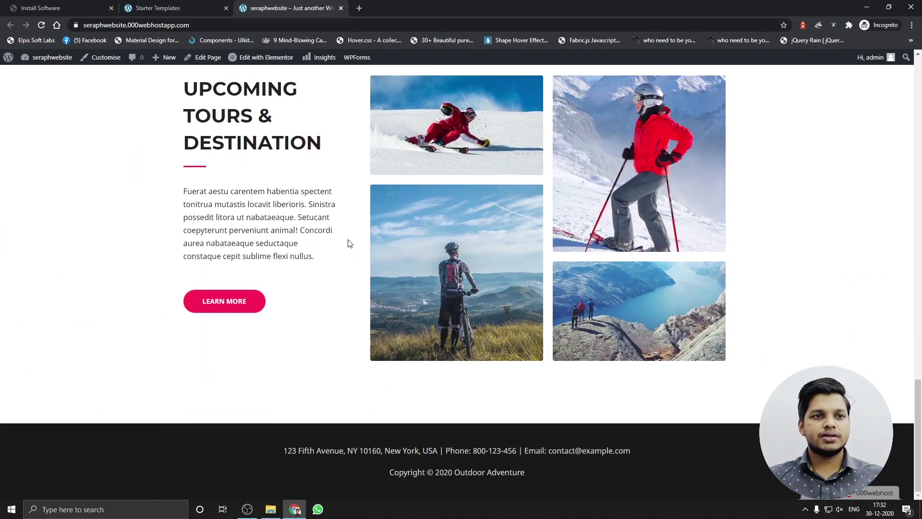
scroll(357, 256, up, 20)
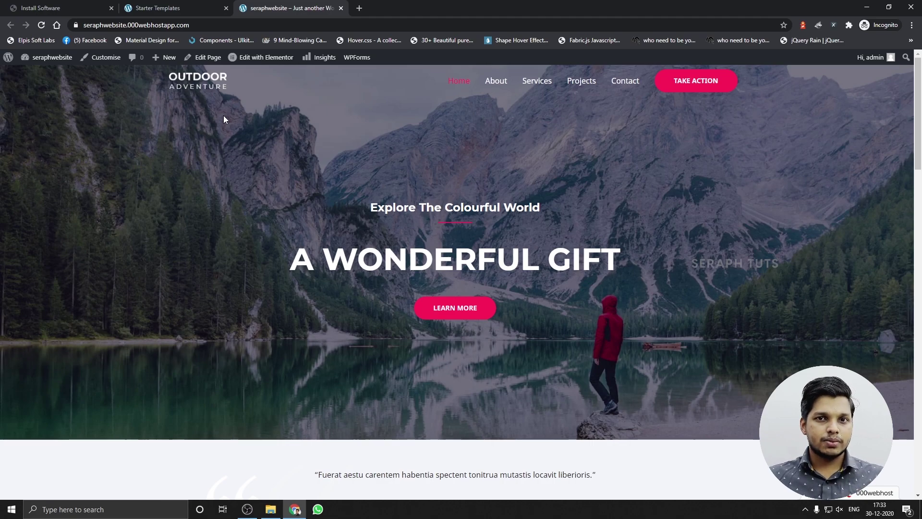
Step: Search Google for godaddy in a new tab and open the official GoDaddy site result
click(360, 8)
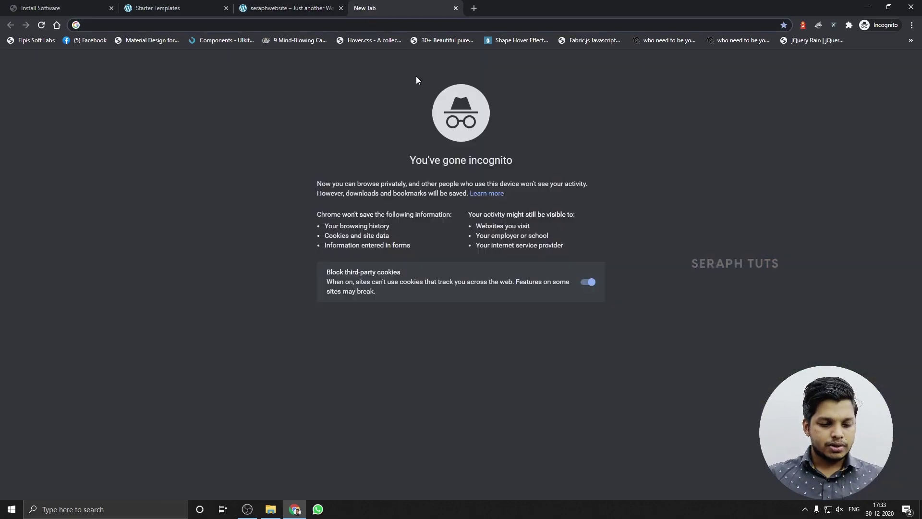
text(goda)
key(Return)
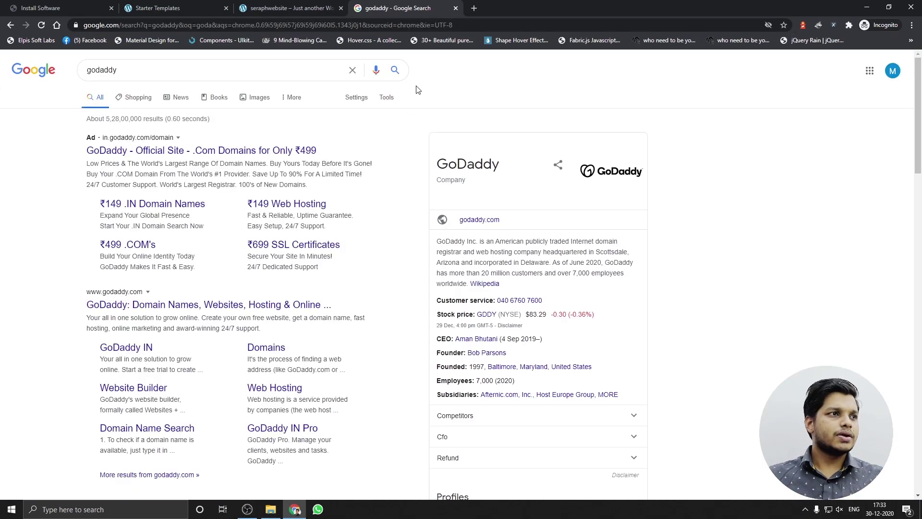
scroll(197, 198, down, 4)
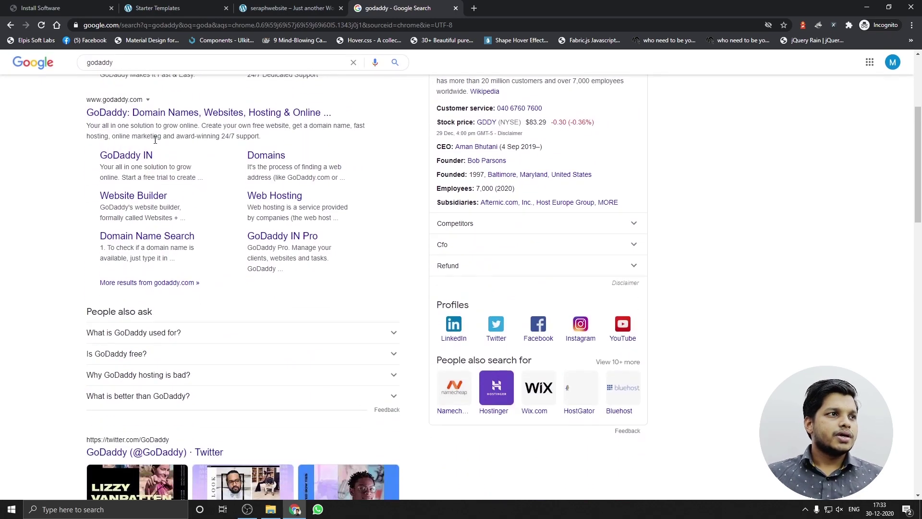
click(152, 115)
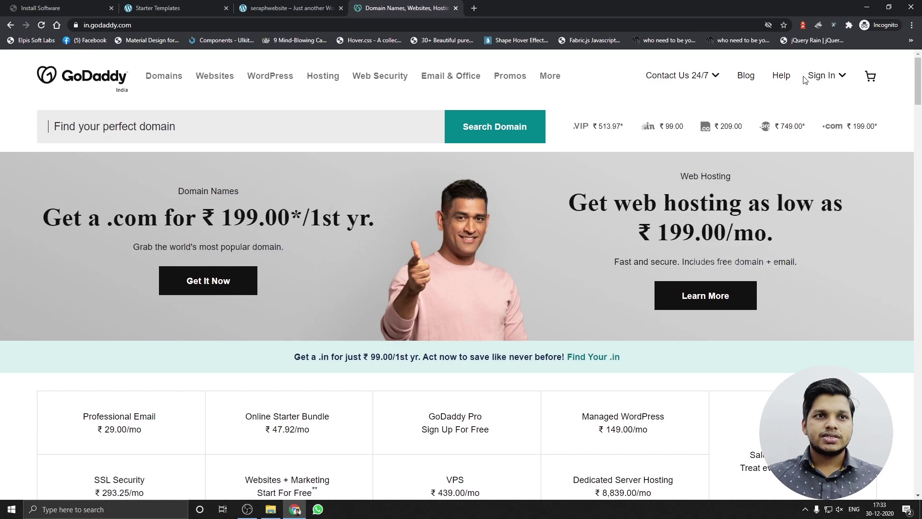
Step: Sign in to GoDaddy with a Google account and create a new GoDaddy account from it
click(824, 83)
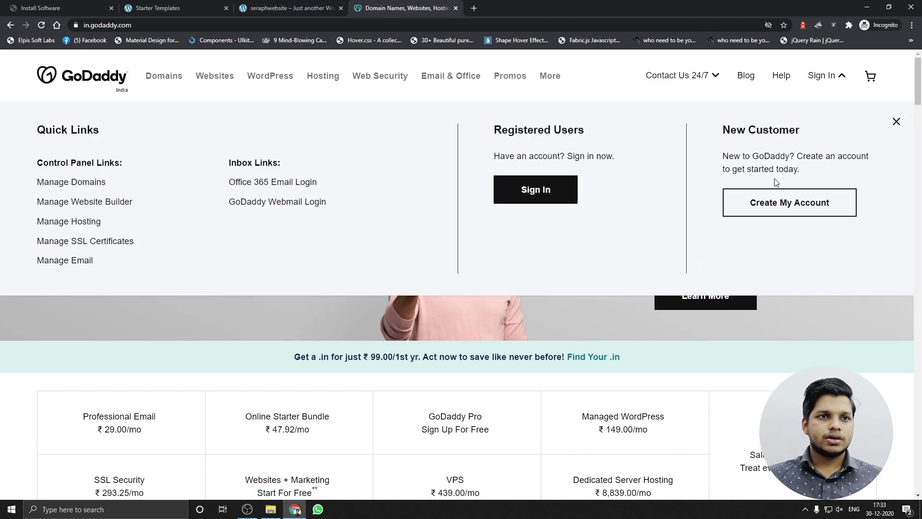
click(536, 192)
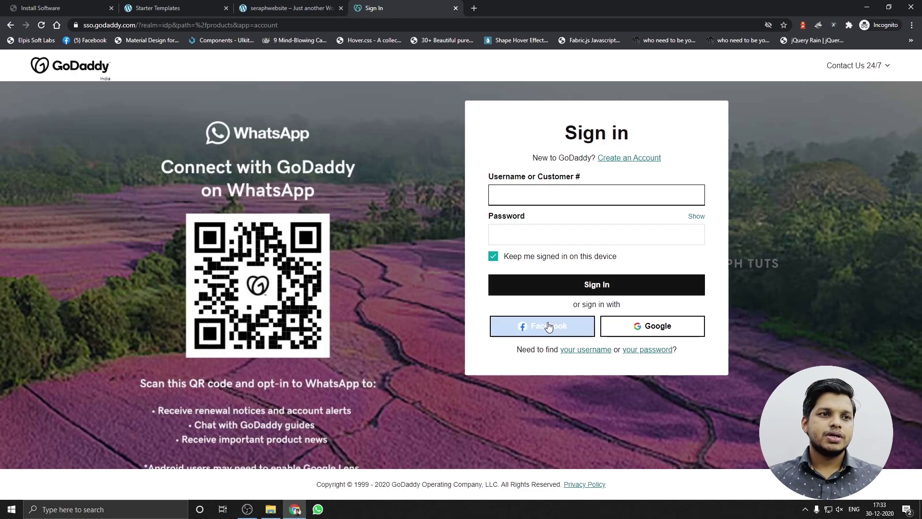
click(651, 331)
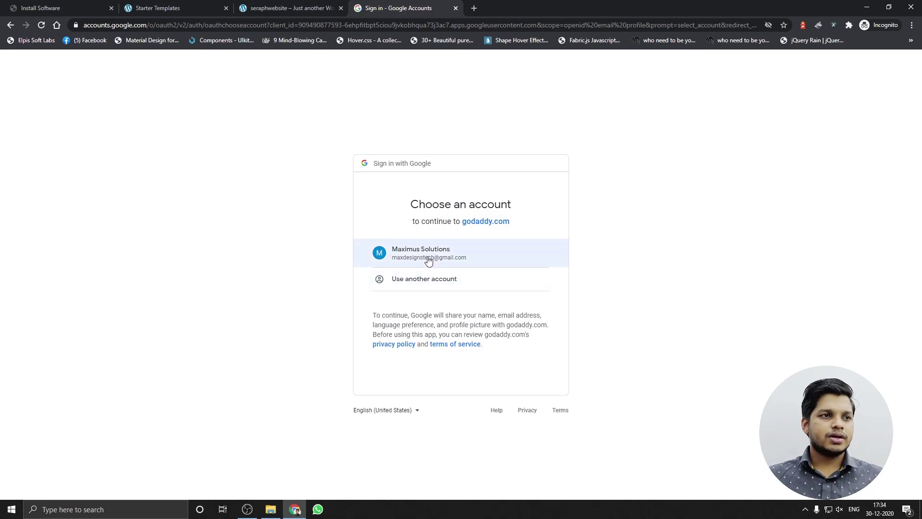
click(429, 261)
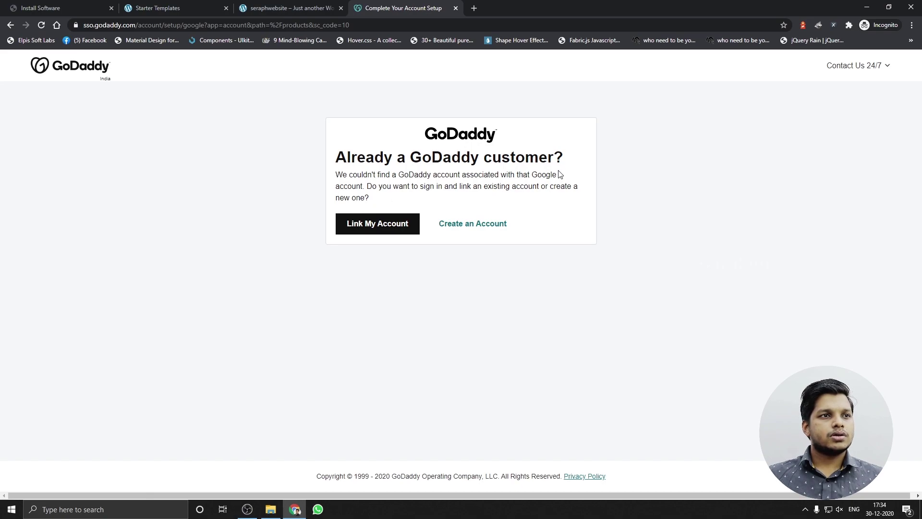
click(470, 230)
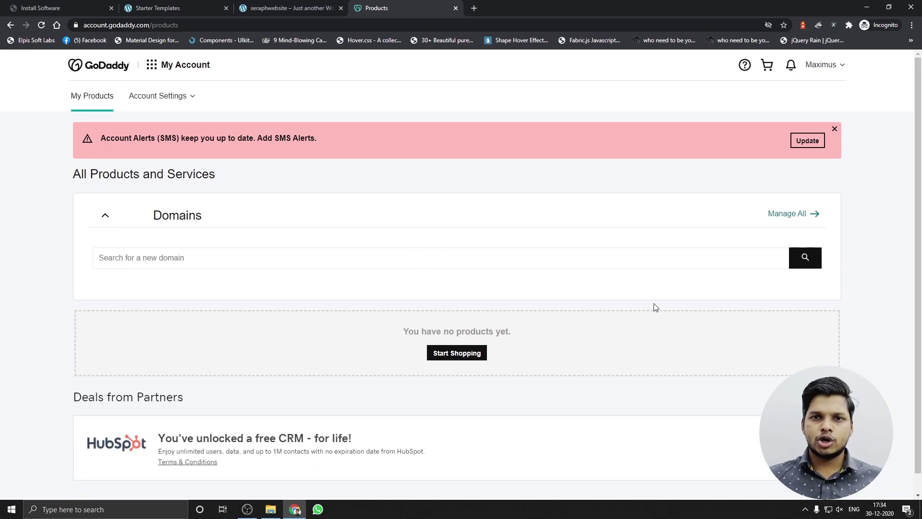
Step: Search GoDaddy for the domain seraphtuts from the homepage
click(95, 70)
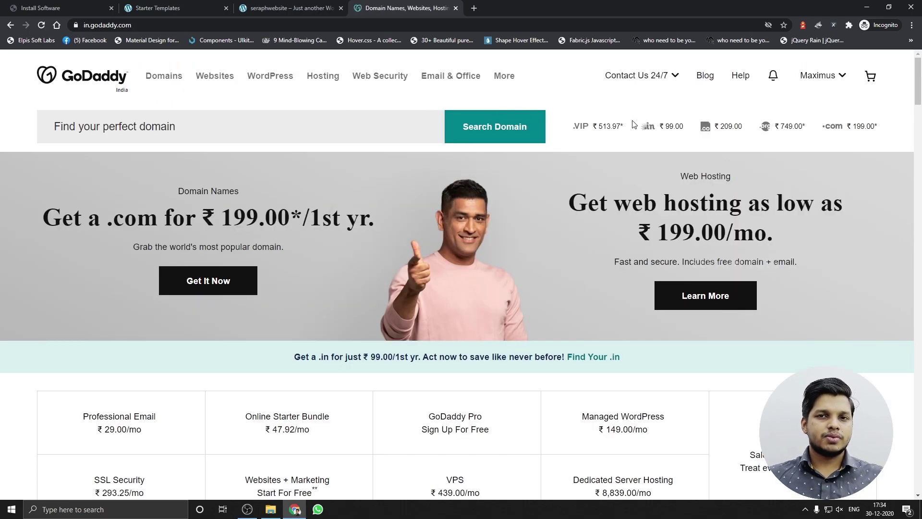
click(247, 129)
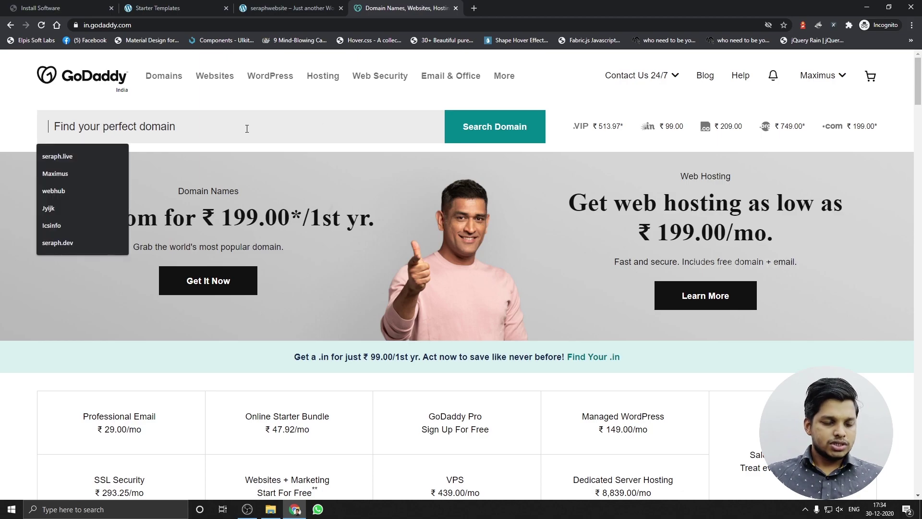
text(seraph)
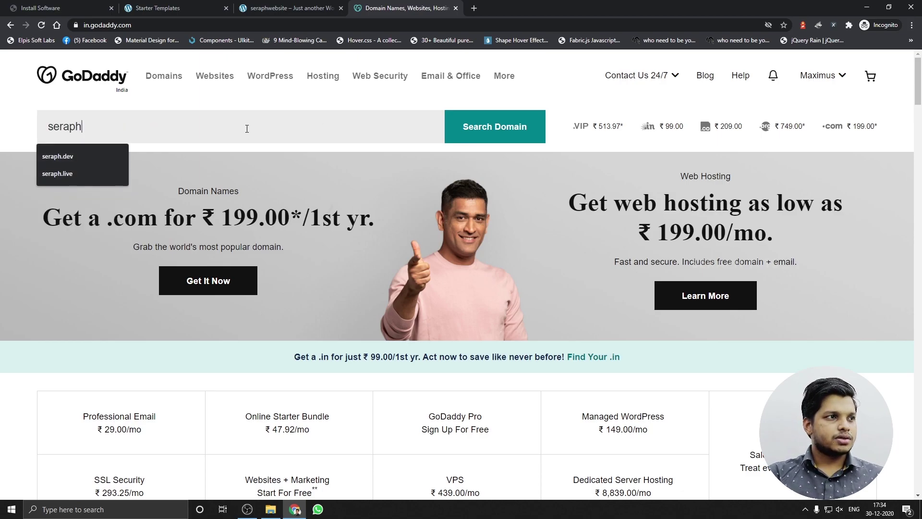
text(tuts)
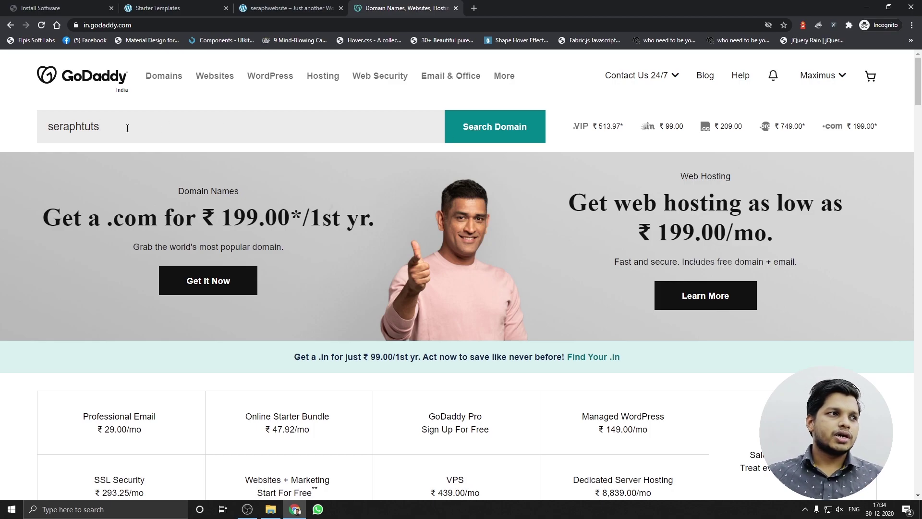
key(Home)
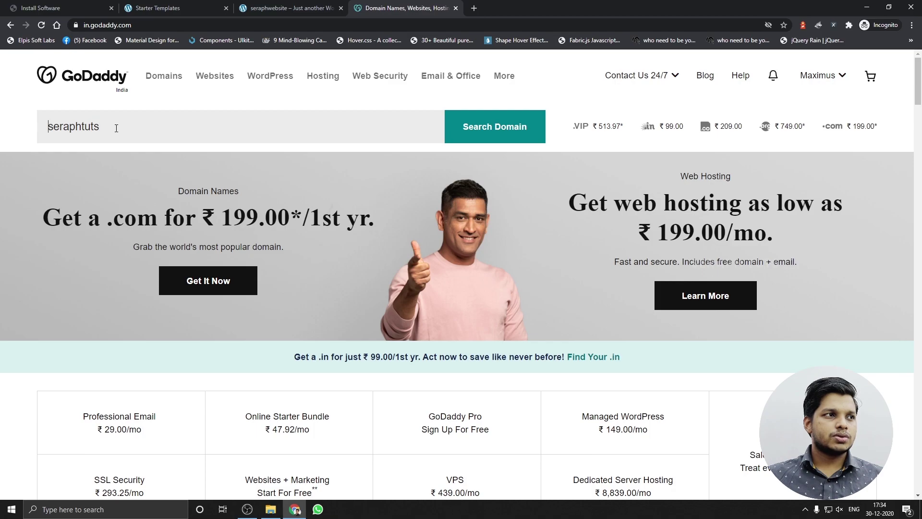
click(477, 129)
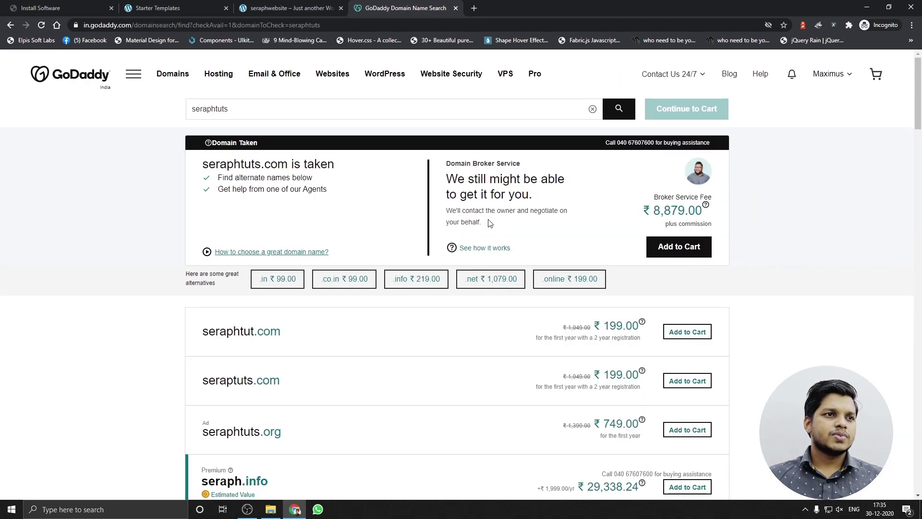
Step: Review the results showing seraphtuts.com taken, with alternatives like seraphtuts.org and seraphtuts.xyz
scroll(408, 211, down, 1)
scroll(356, 187, up, 1)
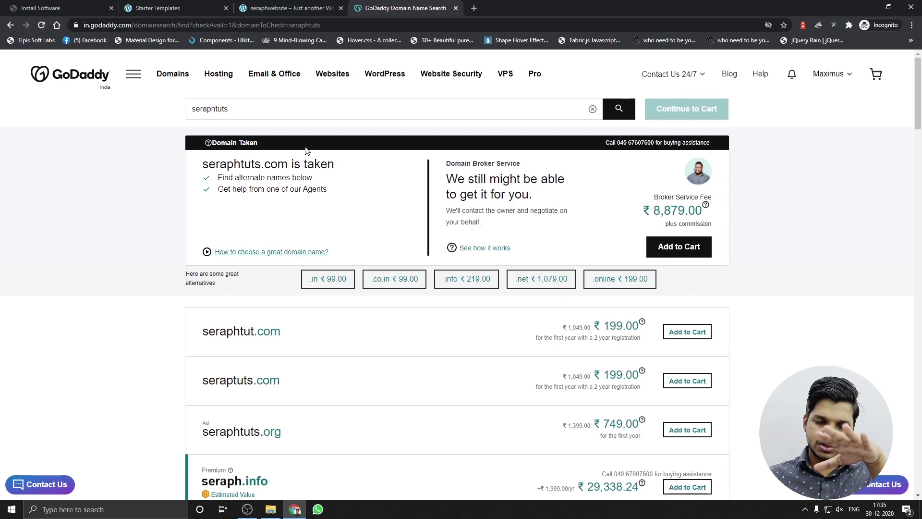
drag(205, 165, 335, 165)
click(351, 226)
scroll(351, 225, down, 4)
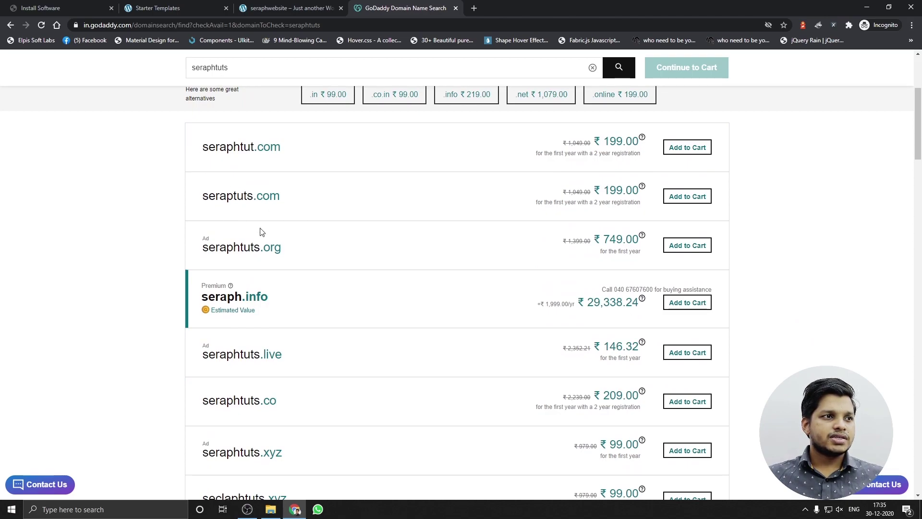
scroll(264, 331, down, 5)
scroll(276, 379, down, 4)
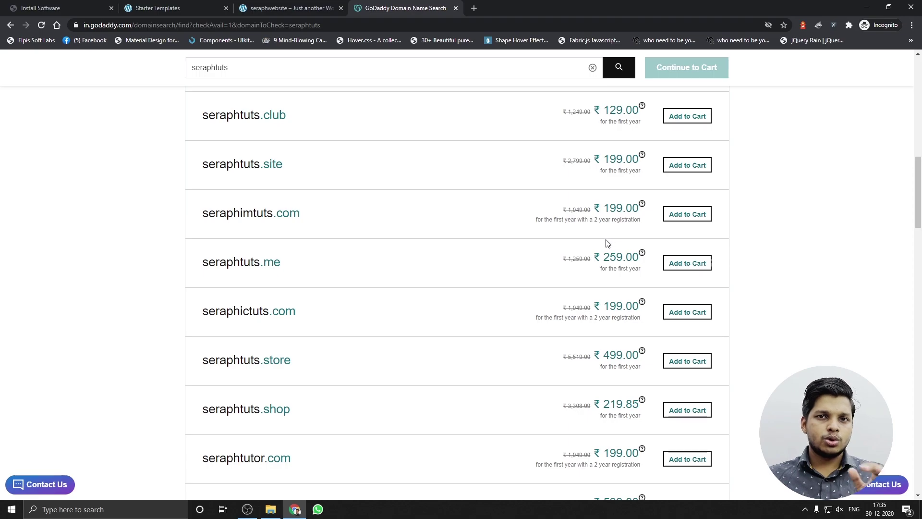
scroll(608, 243, up, 12)
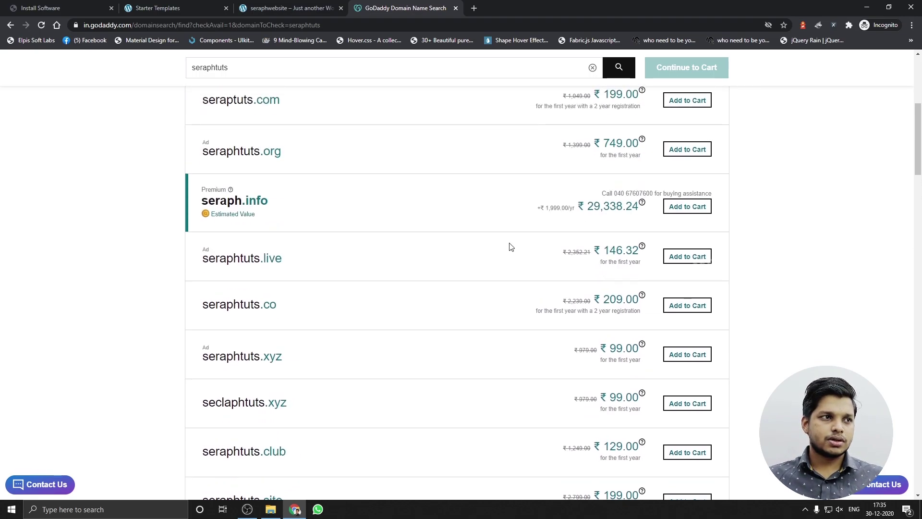
click(269, 114)
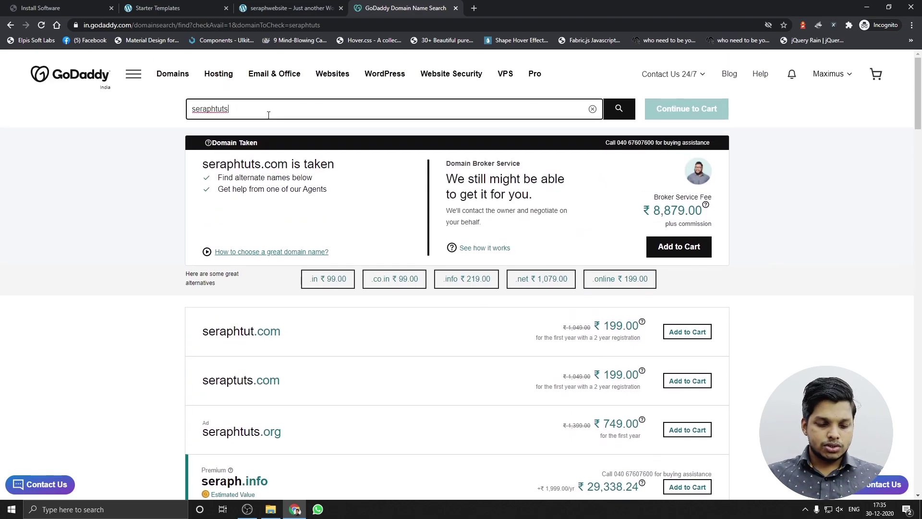
Step: Search for seraphtuts.in, confirm its ₹99.00 price, add it to the basket and continue to cart
text(.in)
key(Return)
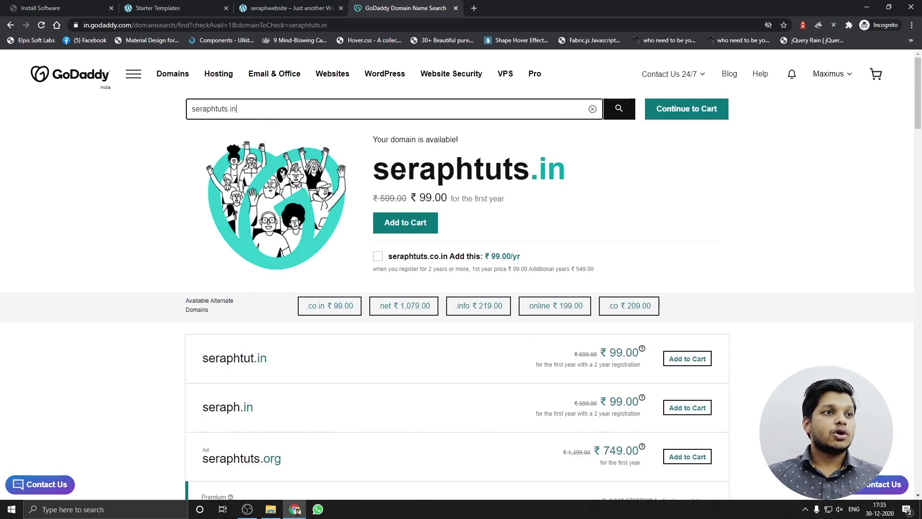
drag(421, 197, 446, 200)
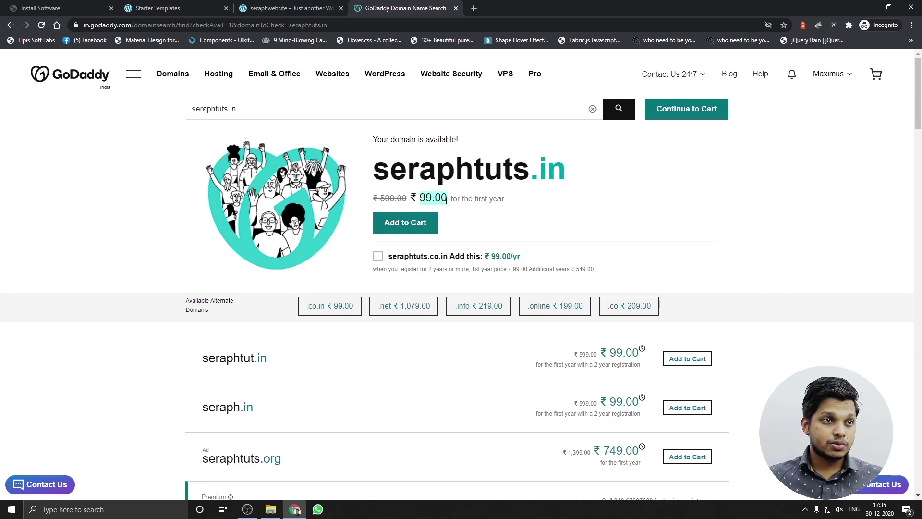
click(514, 206)
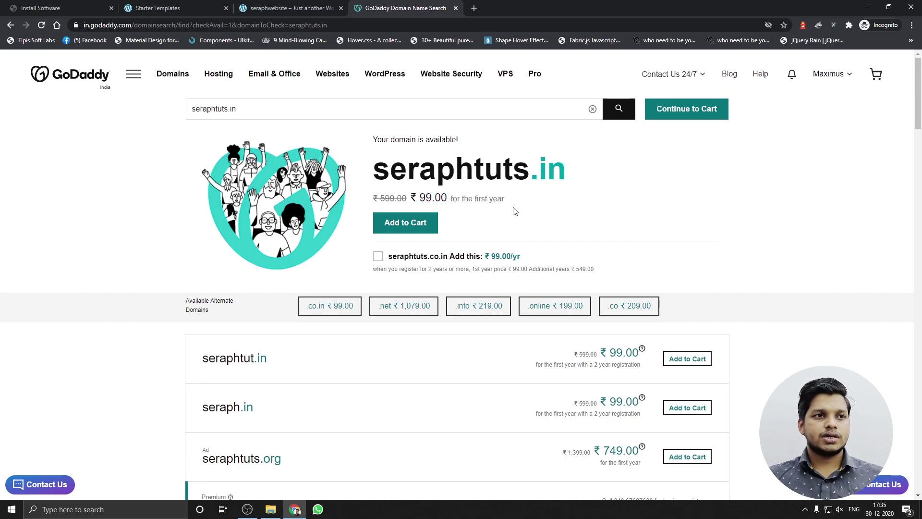
click(414, 223)
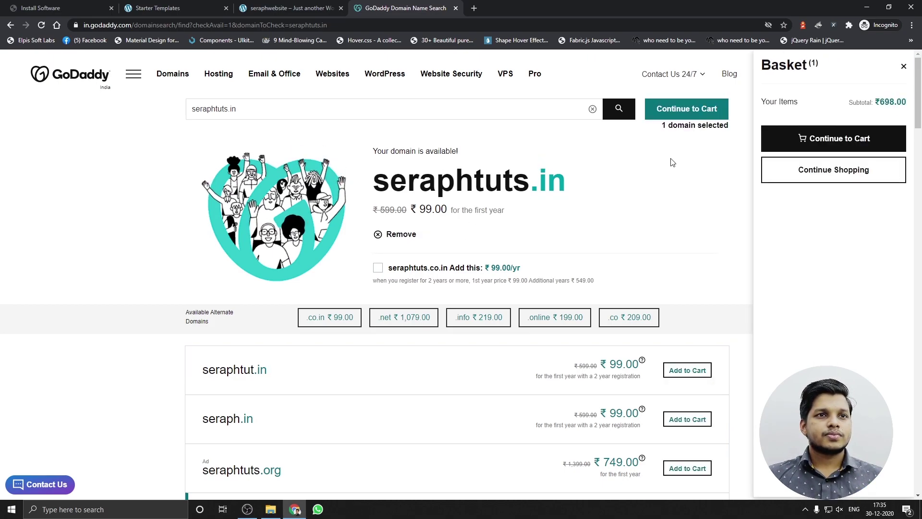
click(768, 226)
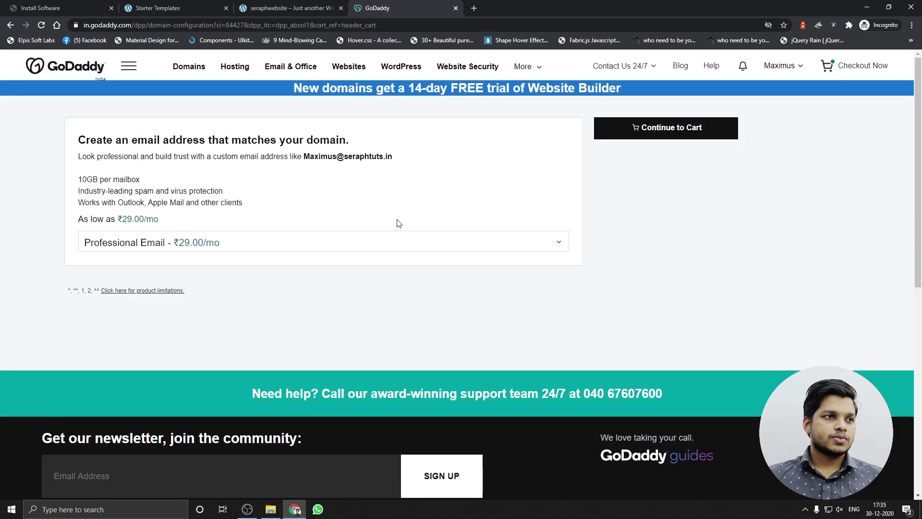
Step: Decline Professional Email and change the seraphtuts.in term from 2 Years to 1 Year (₹279.00)
click(179, 249)
click(146, 272)
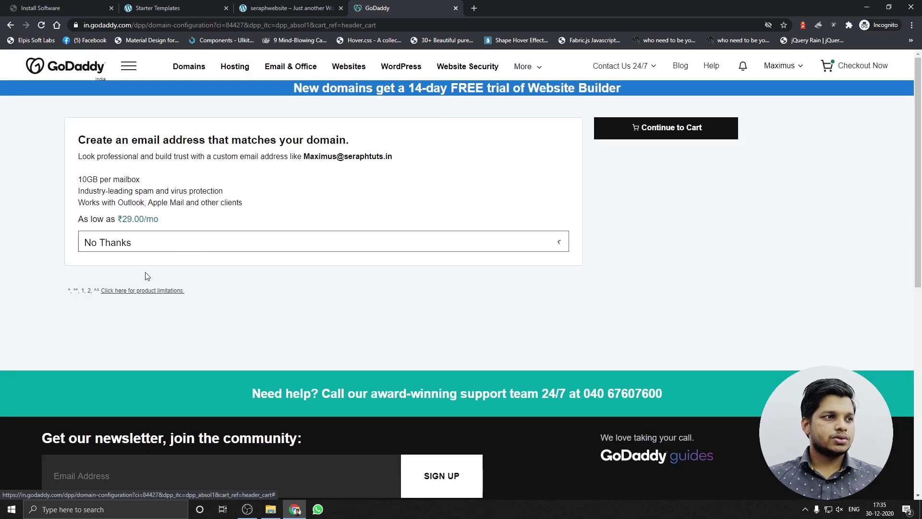
click(658, 136)
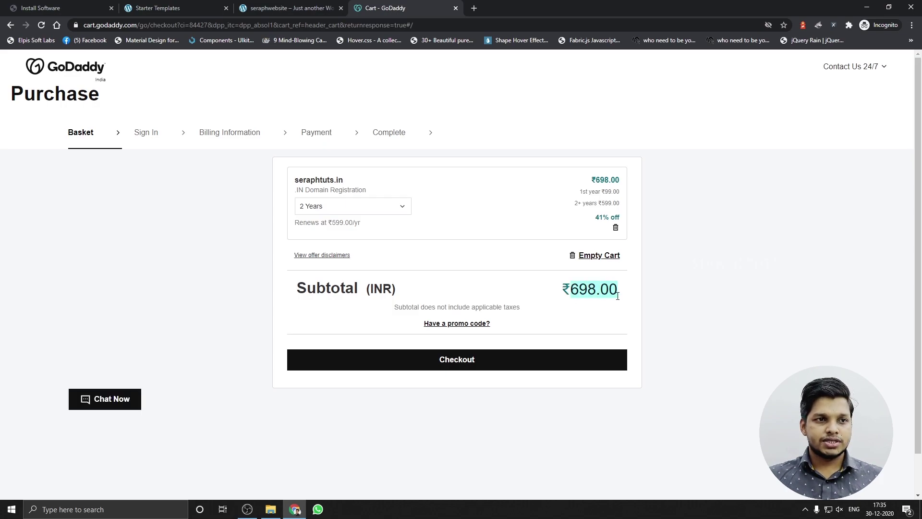
click(311, 214)
click(311, 223)
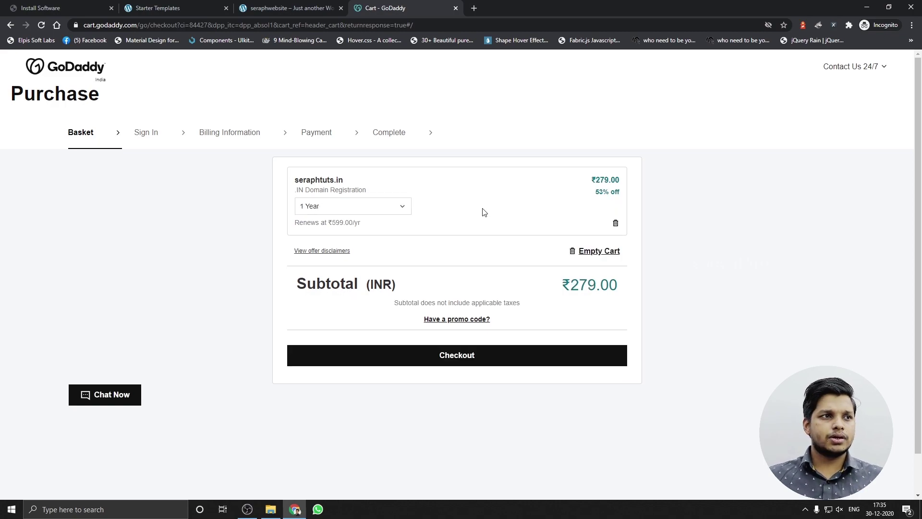
Step: Check out the ₹279.00 basket and save the billing information
drag(578, 284, 624, 287)
click(613, 288)
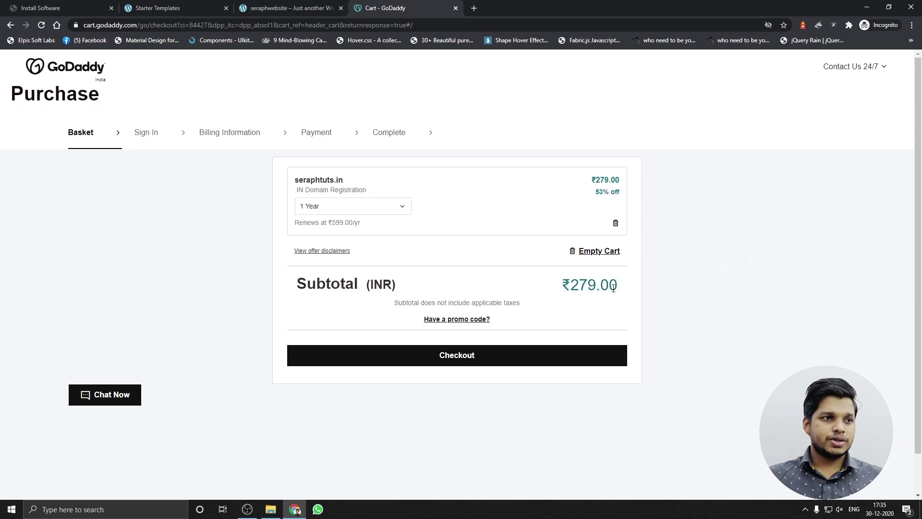
click(485, 356)
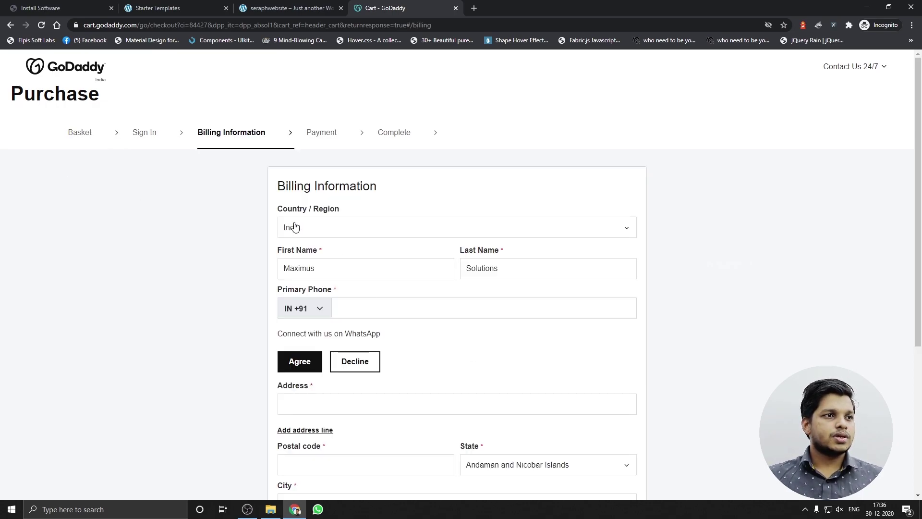
scroll(358, 264, down, 2)
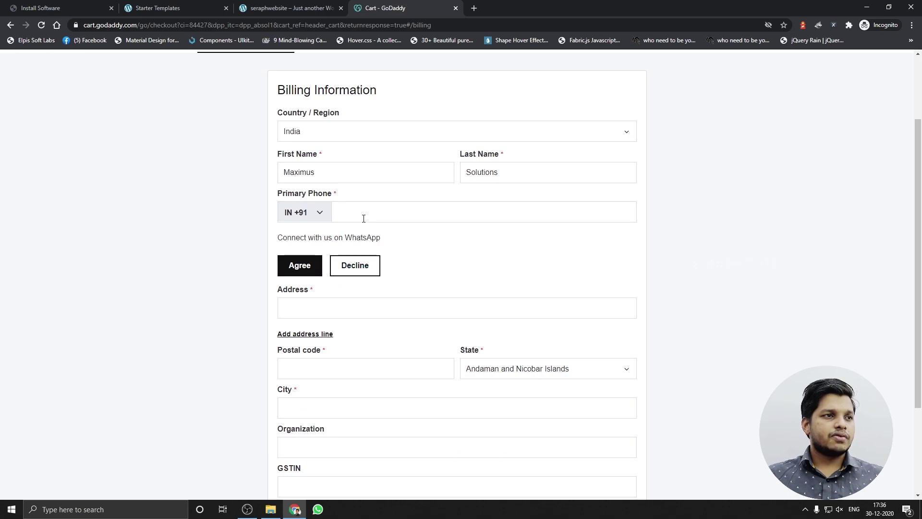
scroll(445, 394, down, 3)
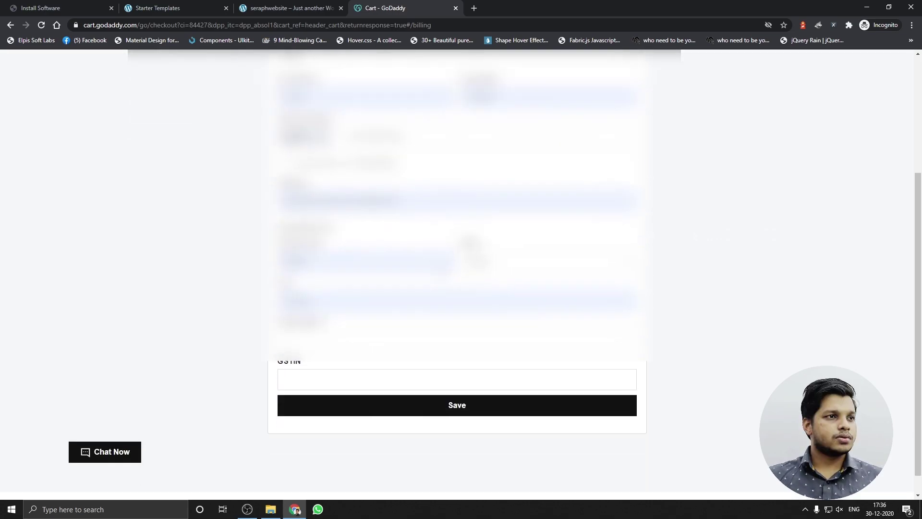
click(447, 388)
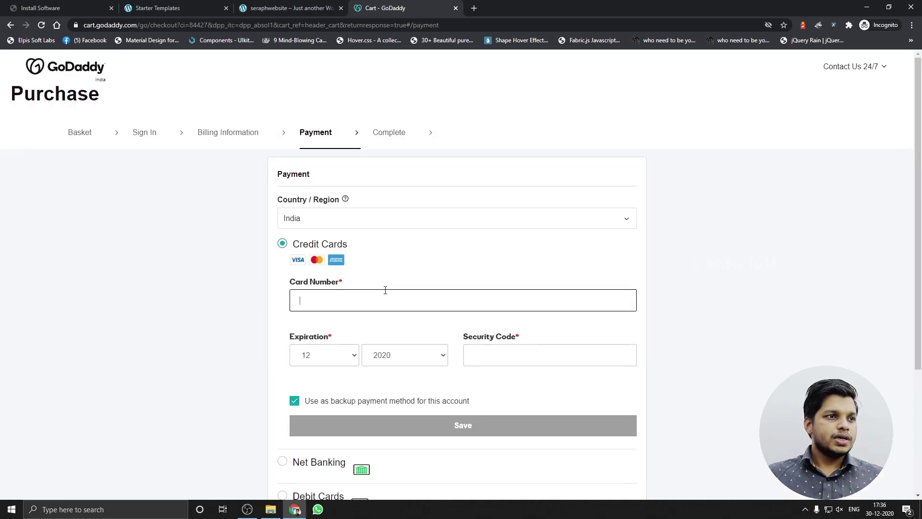
Step: Review the Debit Cards payment and order summary totalling ₹329.22 with ₹50.22 taxes
scroll(403, 256, down, 3)
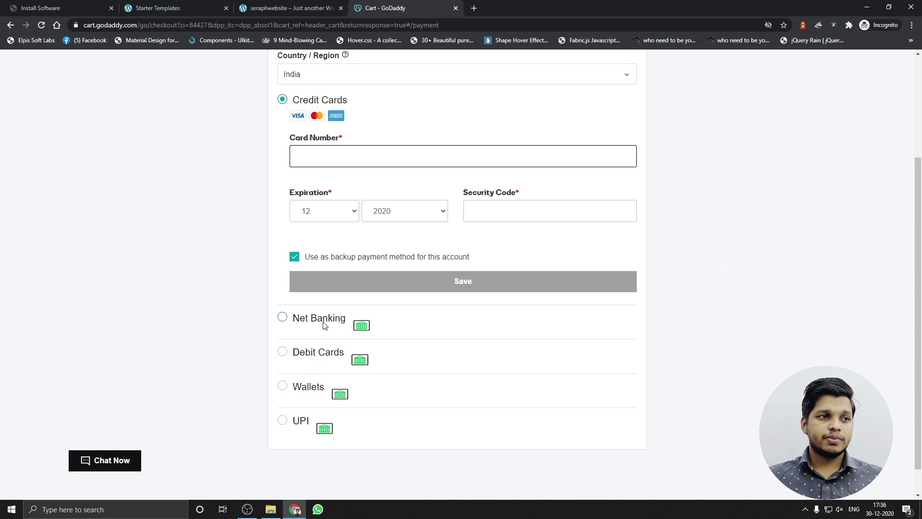
scroll(315, 340, up, 2)
scroll(332, 318, down, 1)
scroll(332, 318, down, 1)
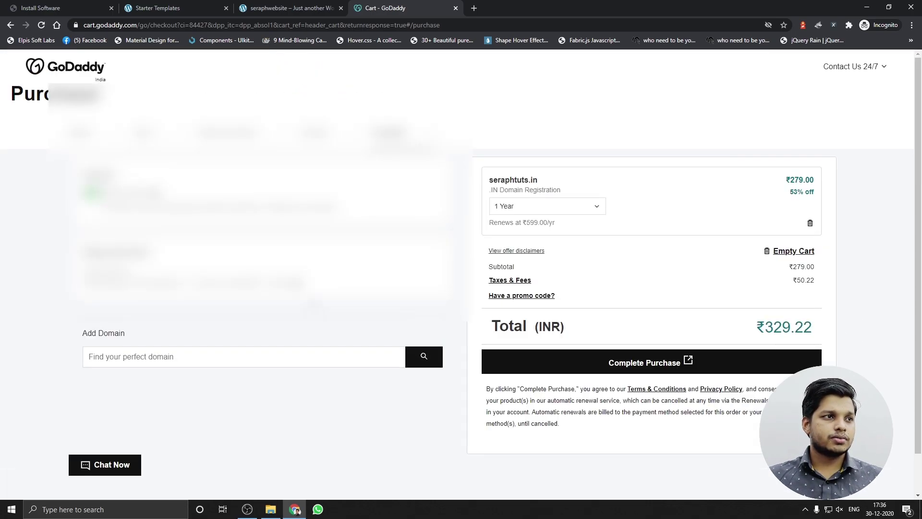
scroll(462, 274, down, 2)
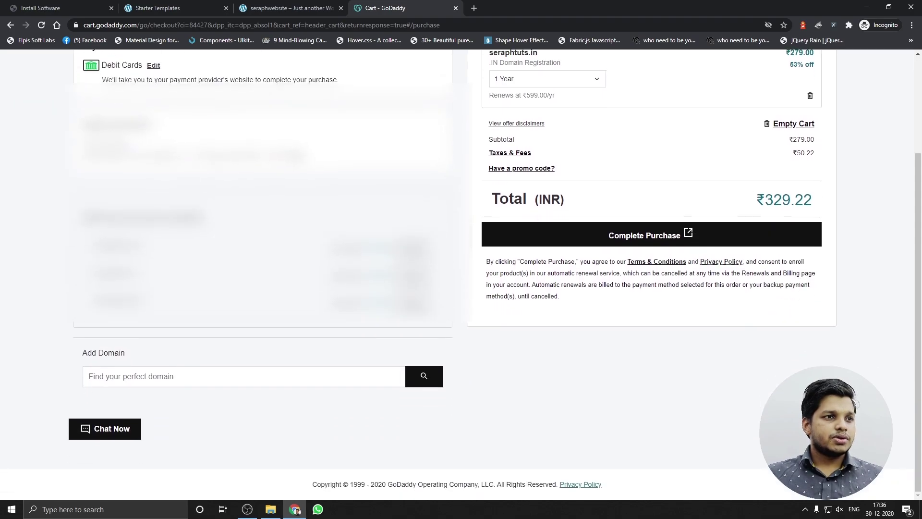
scroll(531, 303, up, 2)
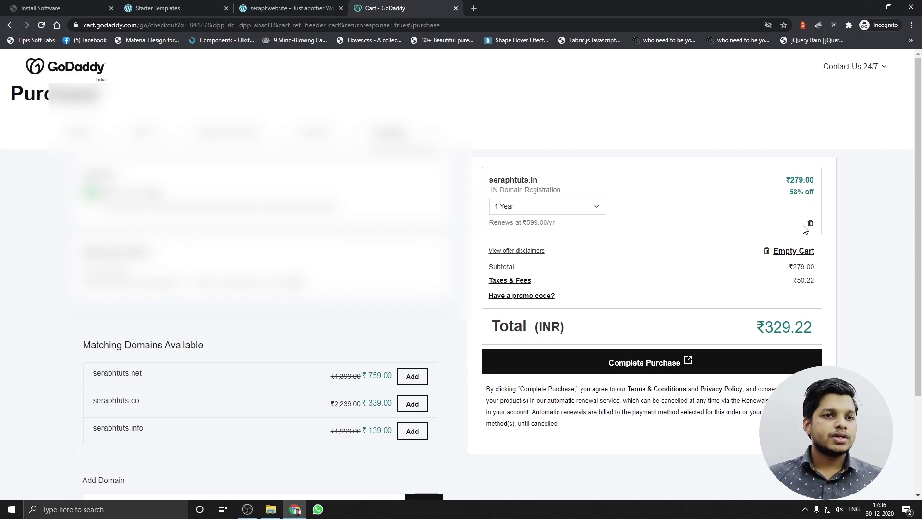
Step: Complete the ₹329.22 purchase in CCAvenue by choosing a payment option and submitting payment
click(661, 368)
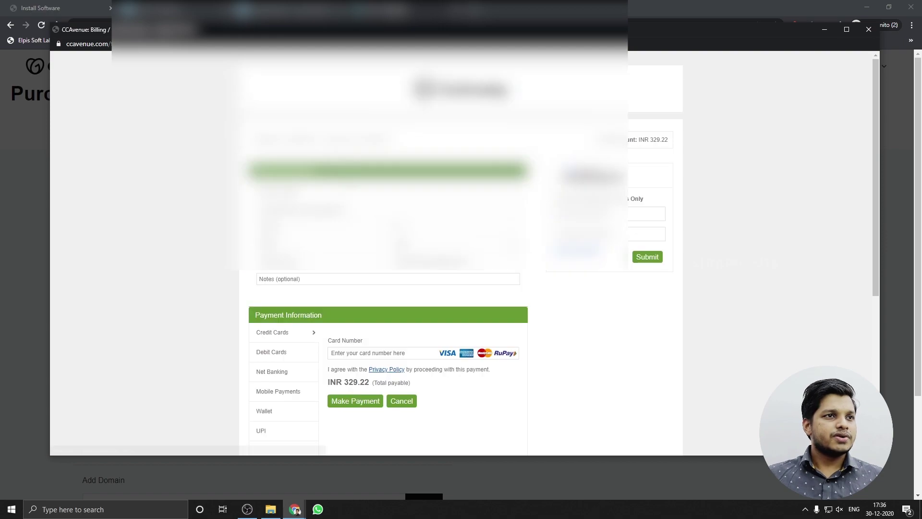
scroll(461, 255, down, 3)
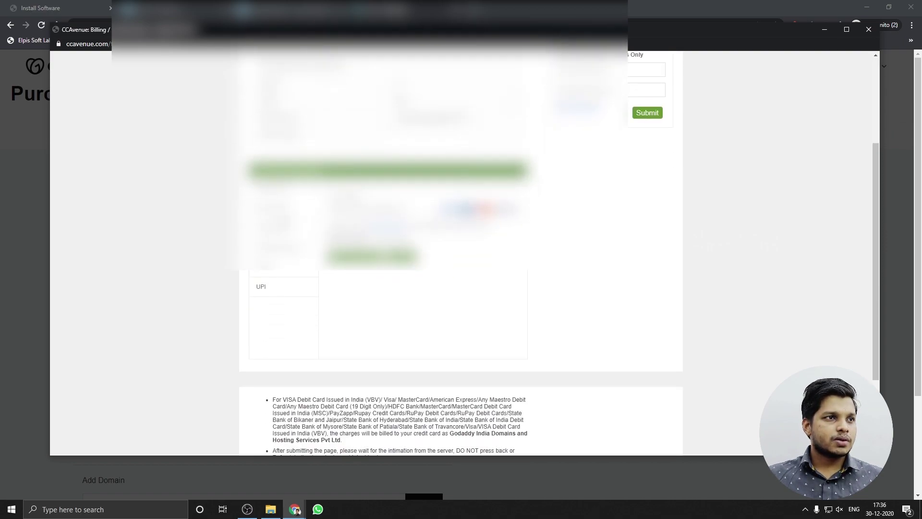
scroll(461, 254, up, 1)
scroll(461, 255, down, 2)
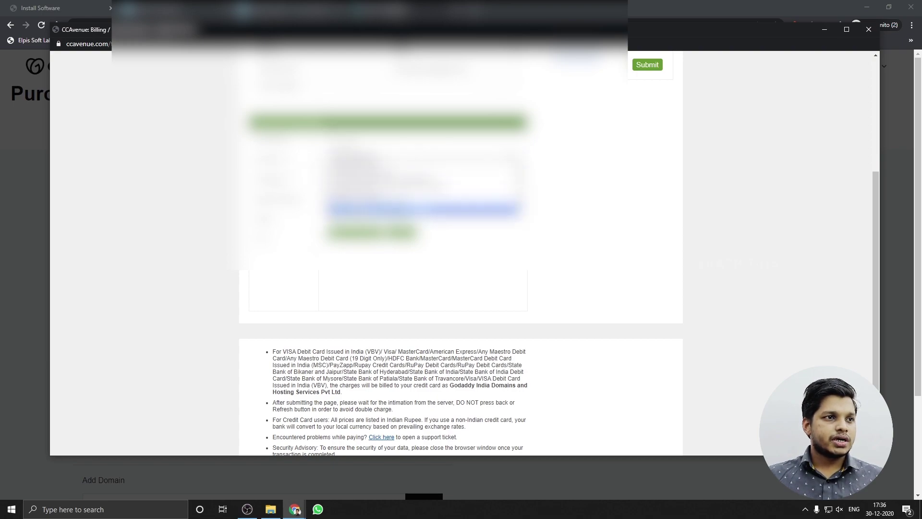
click(422, 209)
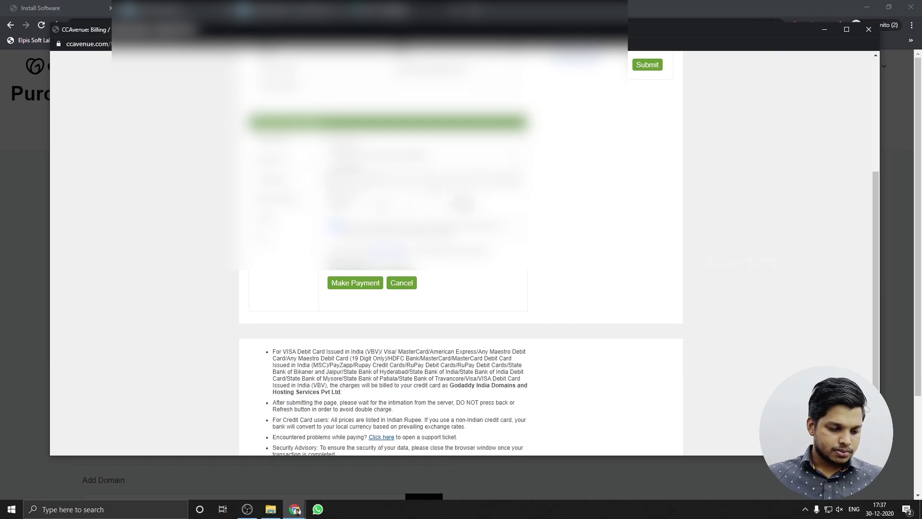
click(350, 285)
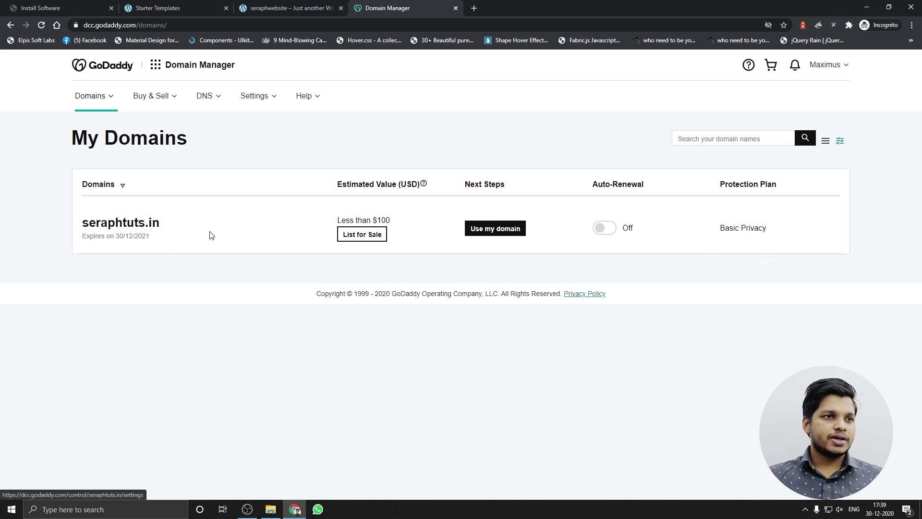
Step: Inspect seraphtuts.in's DNS records and default nameservers, then go back to the 000webhost tab
click(109, 228)
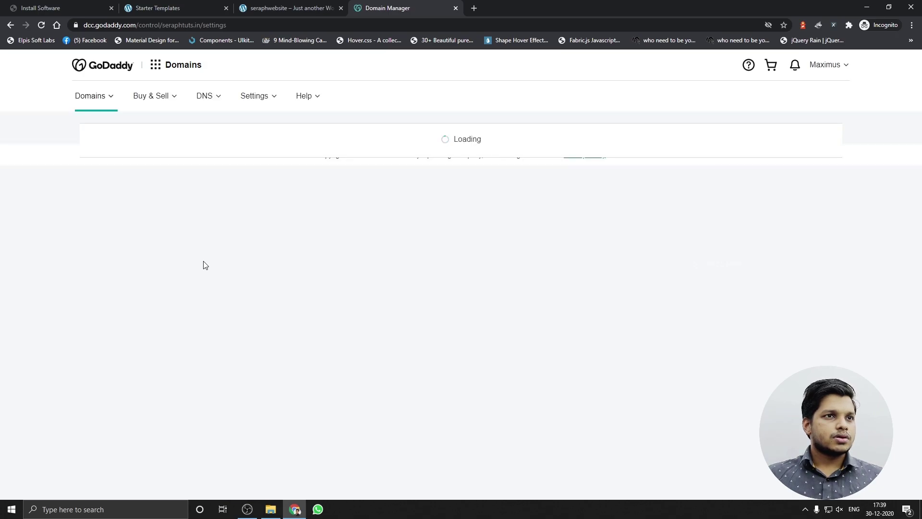
scroll(365, 292, down, 10)
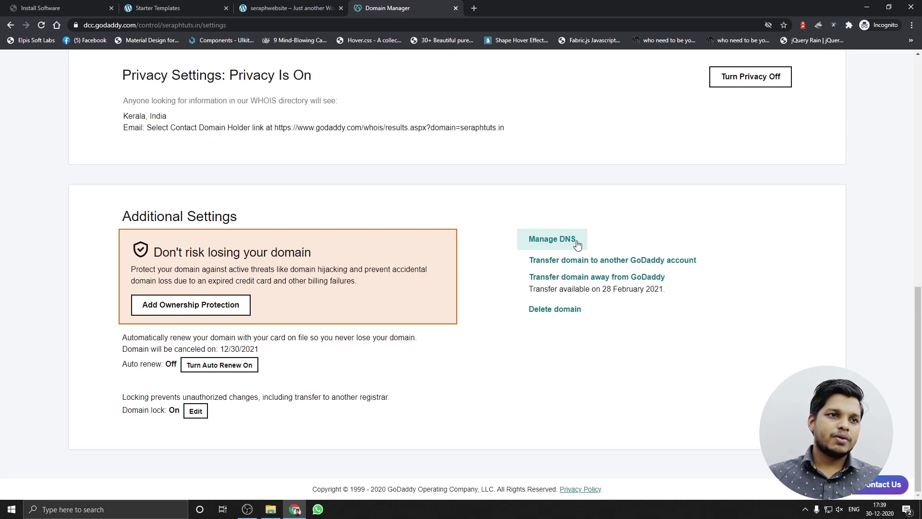
click(571, 248)
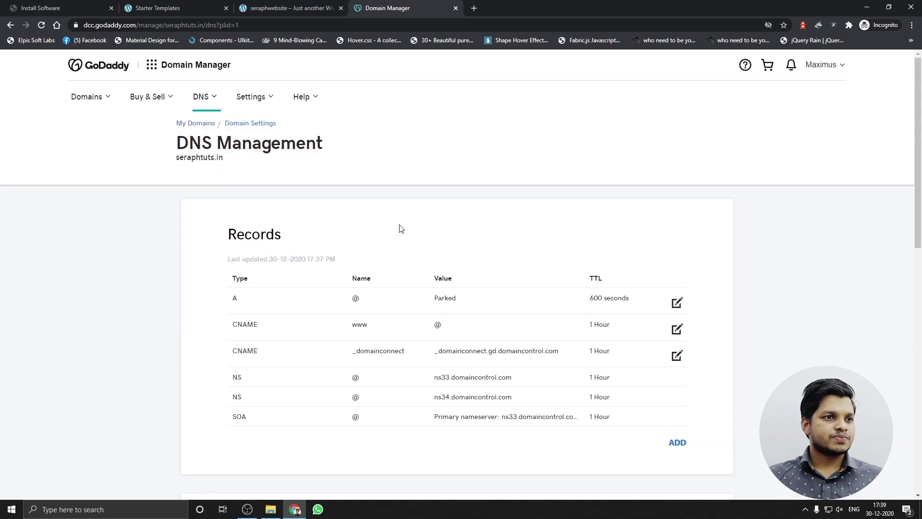
scroll(400, 228, down, 2)
scroll(399, 228, down, 5)
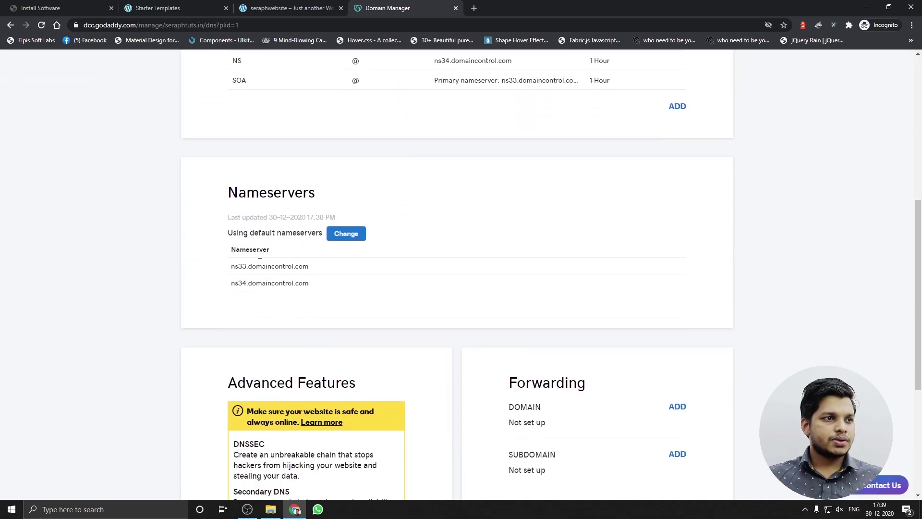
scroll(186, 168, up, 6)
scroll(672, 337, down, 5)
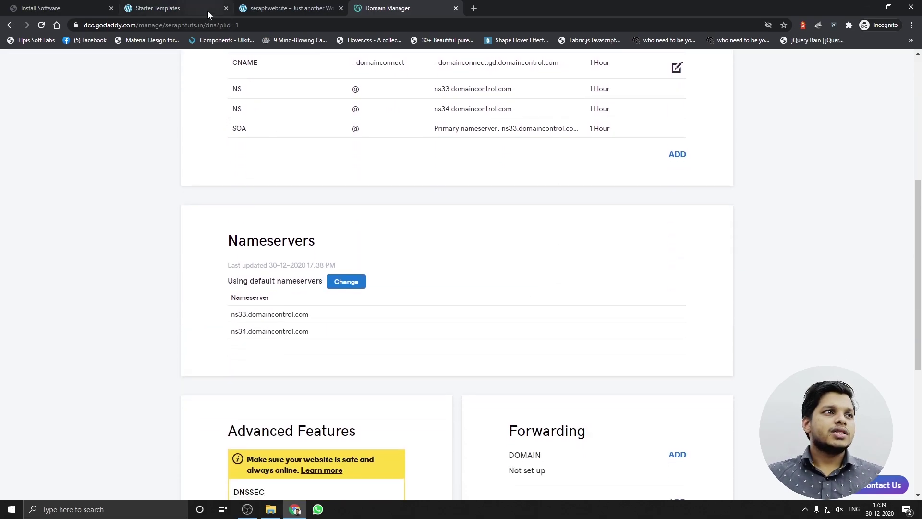
click(58, 8)
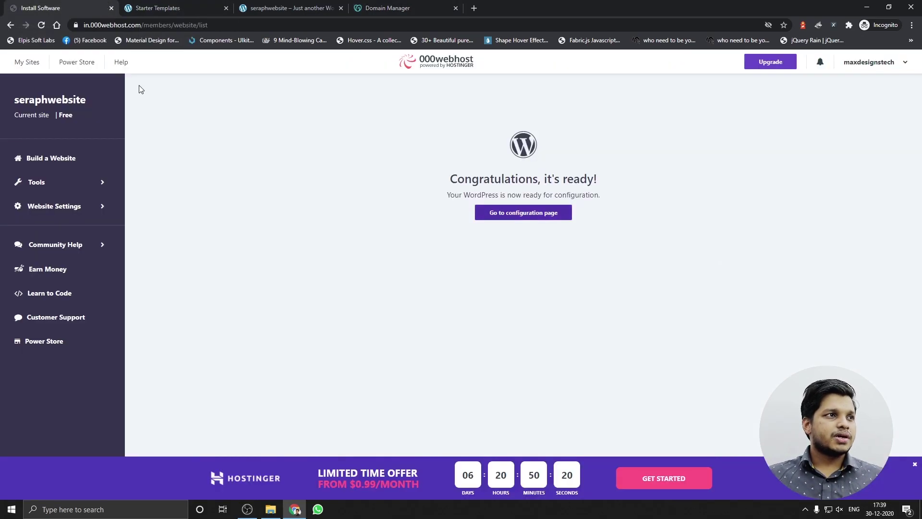
Step: Open Tools > Set Web Address for seraphwebsite, which shows no domains added
click(294, 7)
click(192, 6)
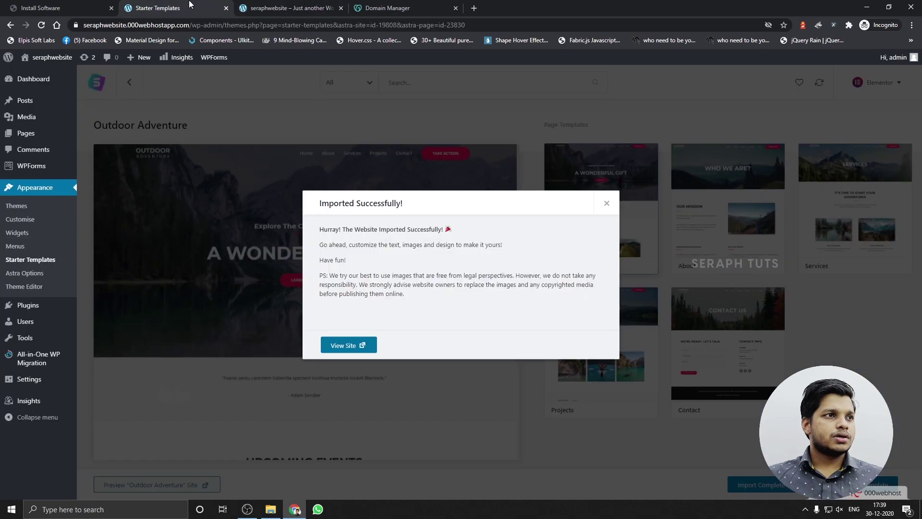
click(56, 4)
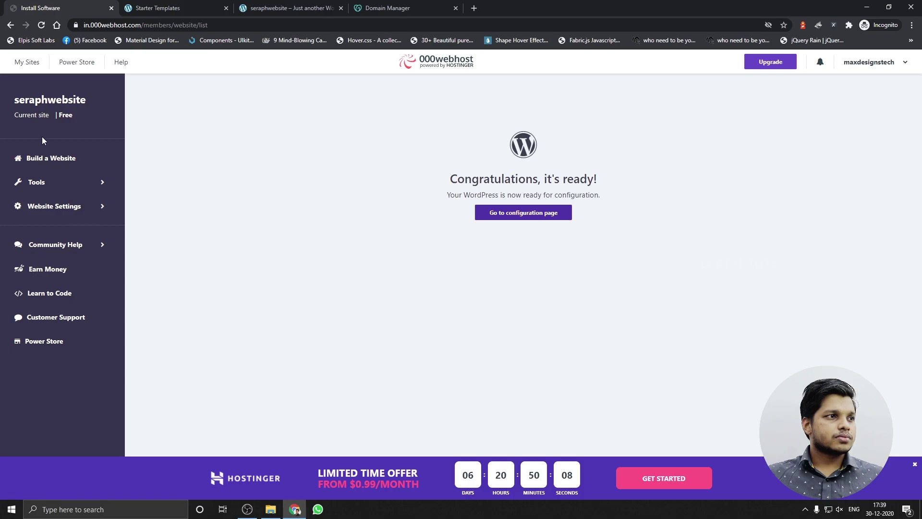
click(38, 183)
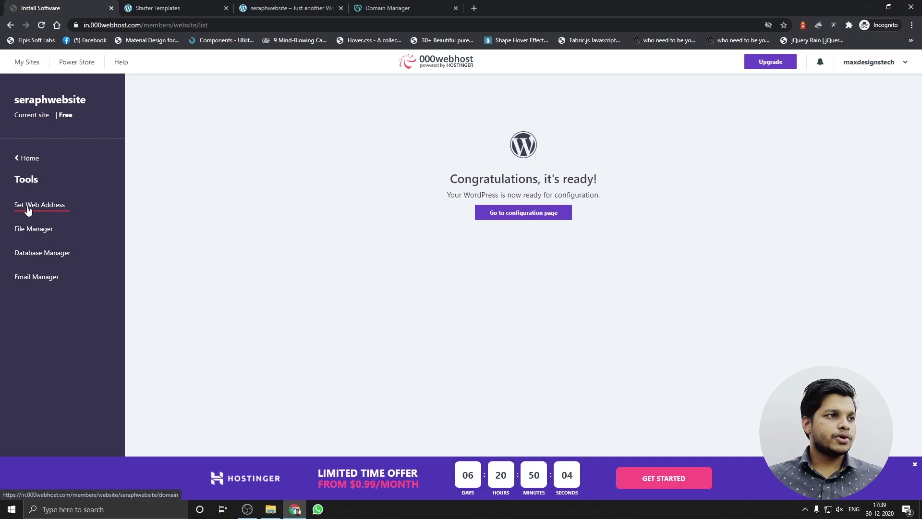
click(28, 207)
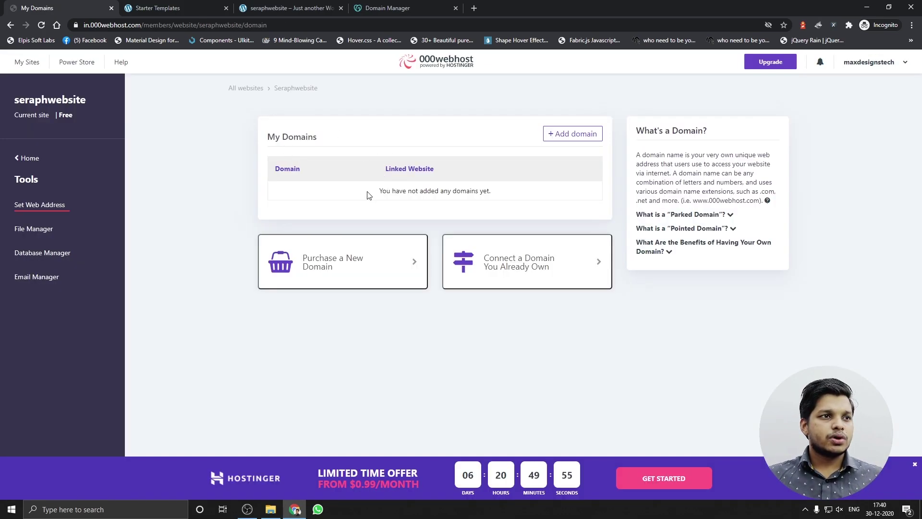
drag(378, 191, 496, 191)
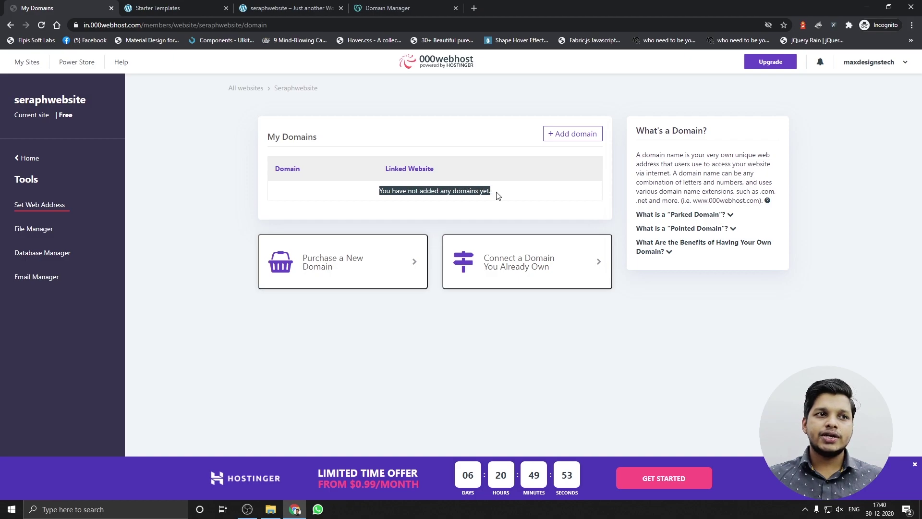
click(497, 196)
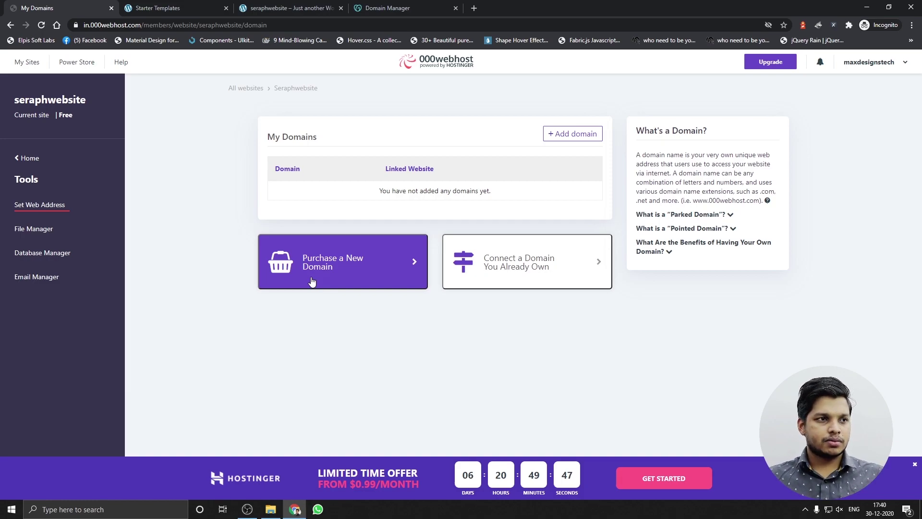
Step: Choose Park domain for an already-owned domain and note nameserver ns01.000webhost.com
click(526, 270)
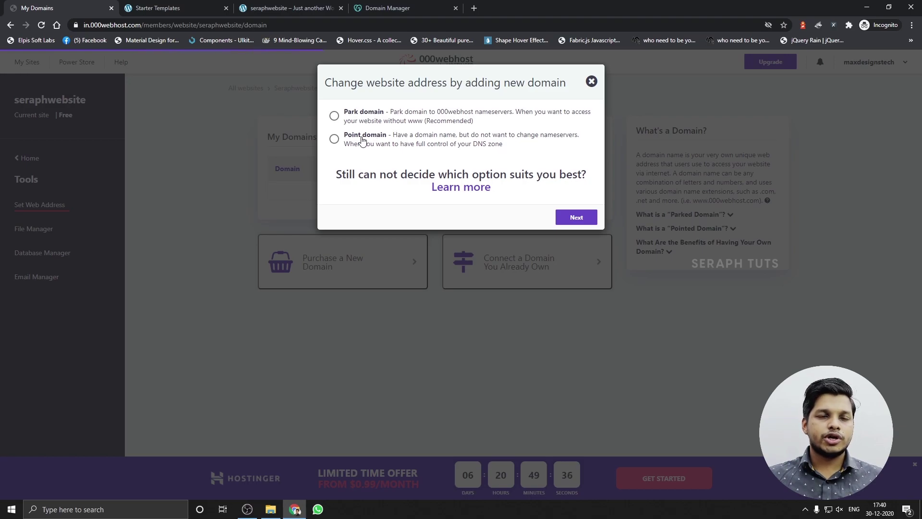
click(335, 117)
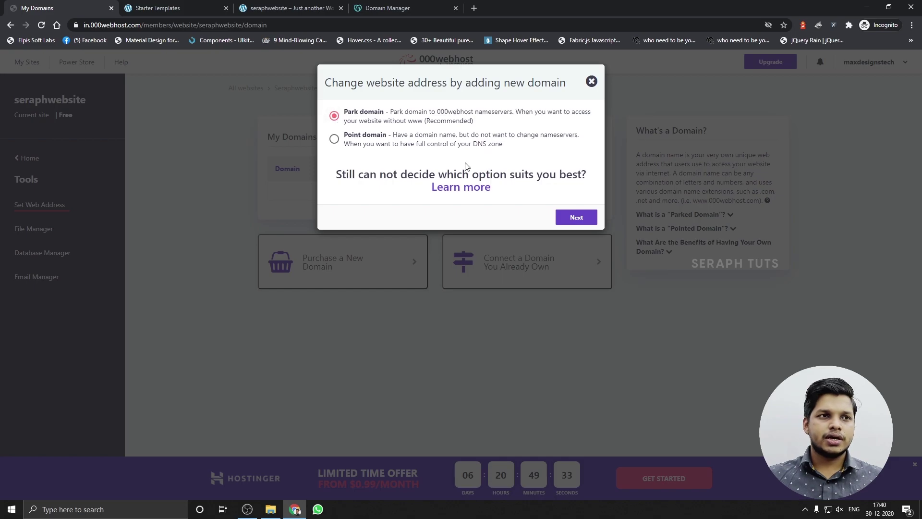
click(578, 219)
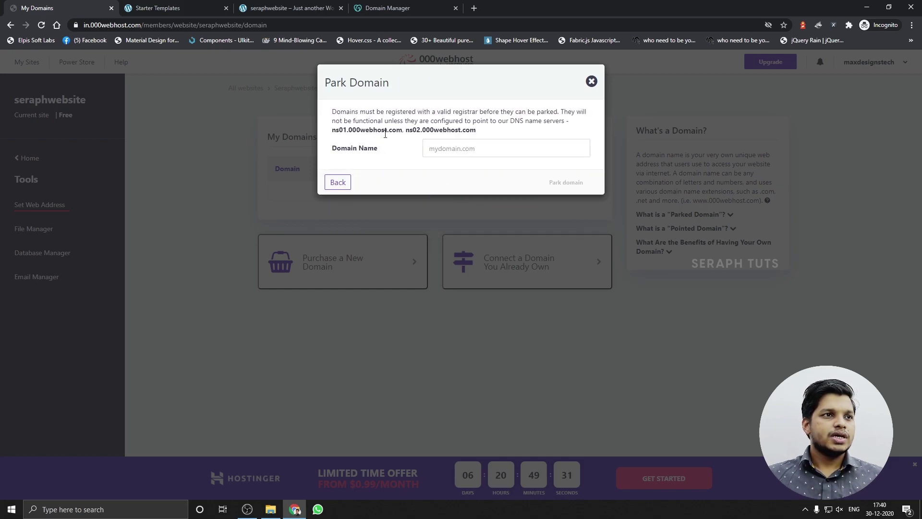
drag(331, 131, 404, 129)
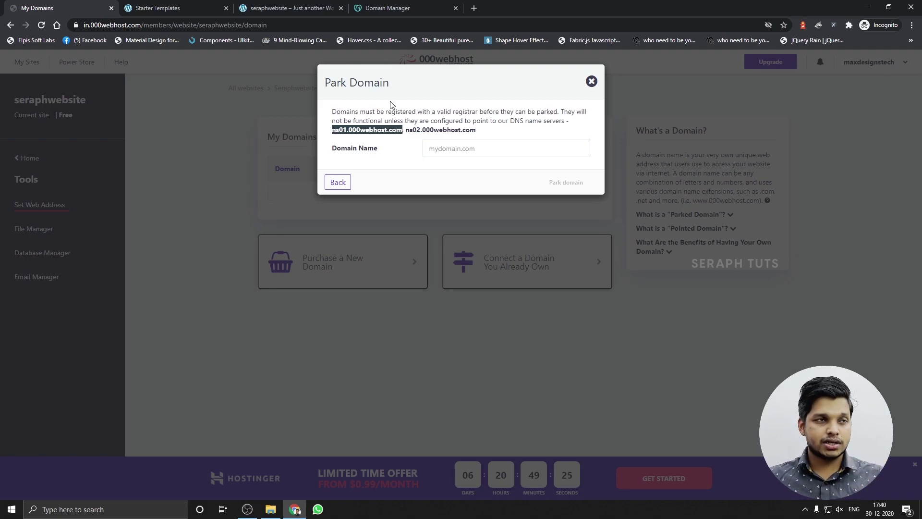
click(386, 9)
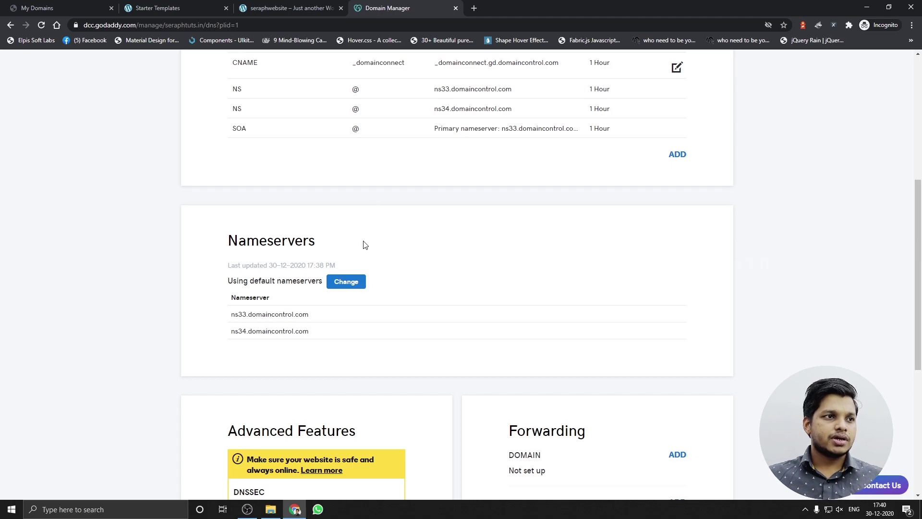
Step: Change seraphtuts.in's nameservers to 'Enter my own nameservers' in GoDaddy
scroll(339, 284, up, 5)
scroll(335, 272, down, 7)
scroll(336, 273, up, 7)
drag(323, 97, 233, 102)
click(229, 117)
scroll(287, 283, down, 3)
click(342, 378)
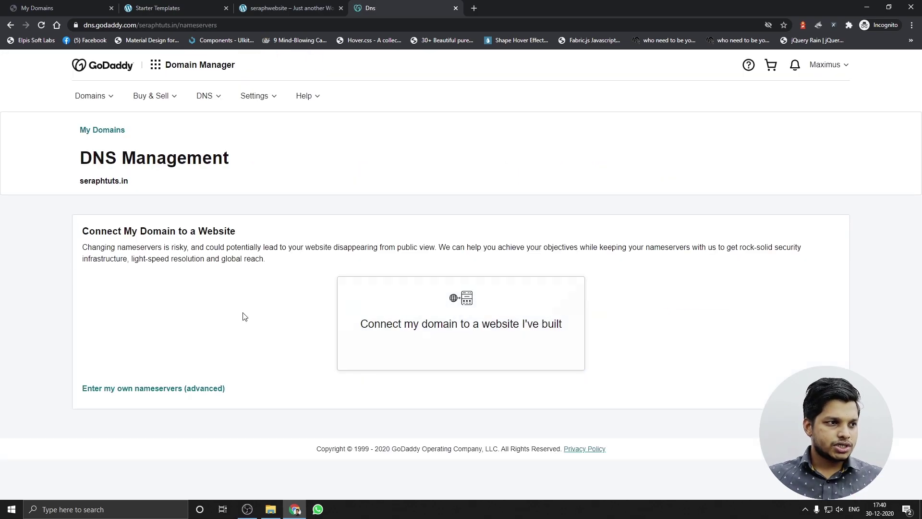
click(128, 391)
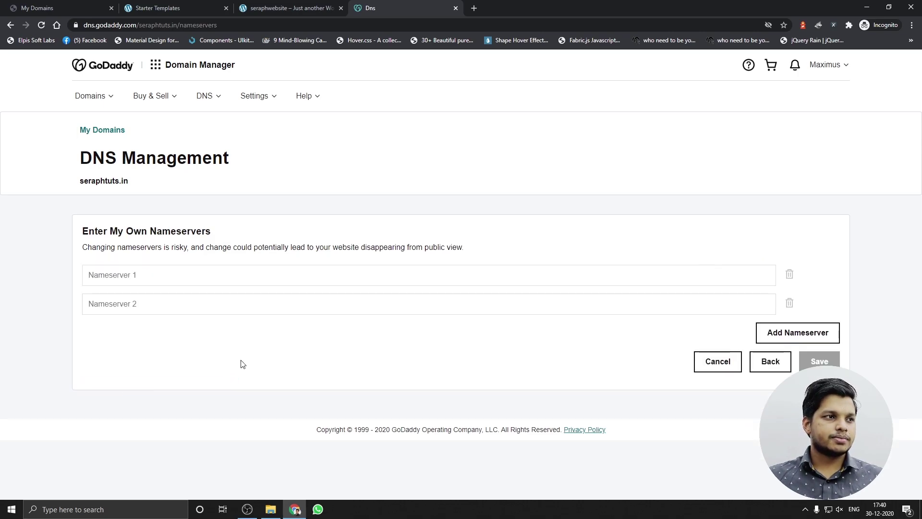
Step: Copy ns01.000webhost.com from 000webhost into the Nameserver 1 field
click(82, 5)
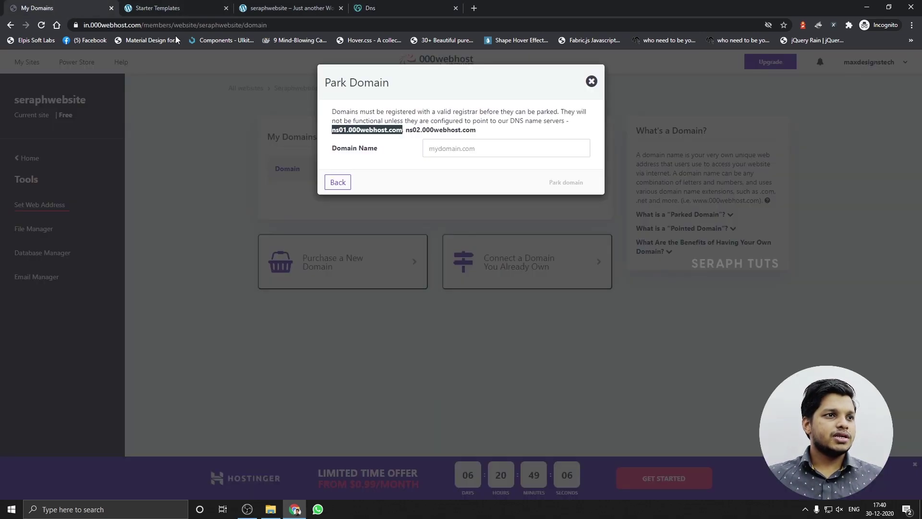
drag(331, 130, 401, 131)
key(ctrl+c)
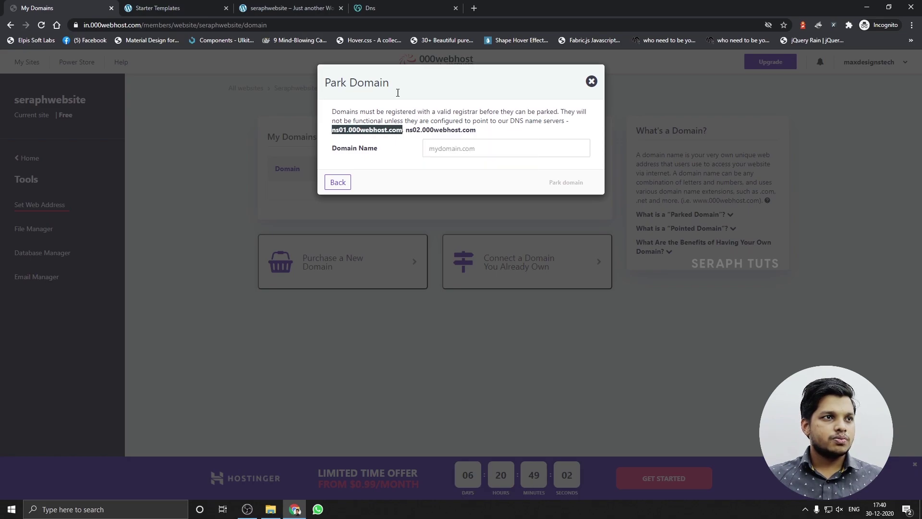
click(392, 4)
click(224, 269)
key(ctrl+v)
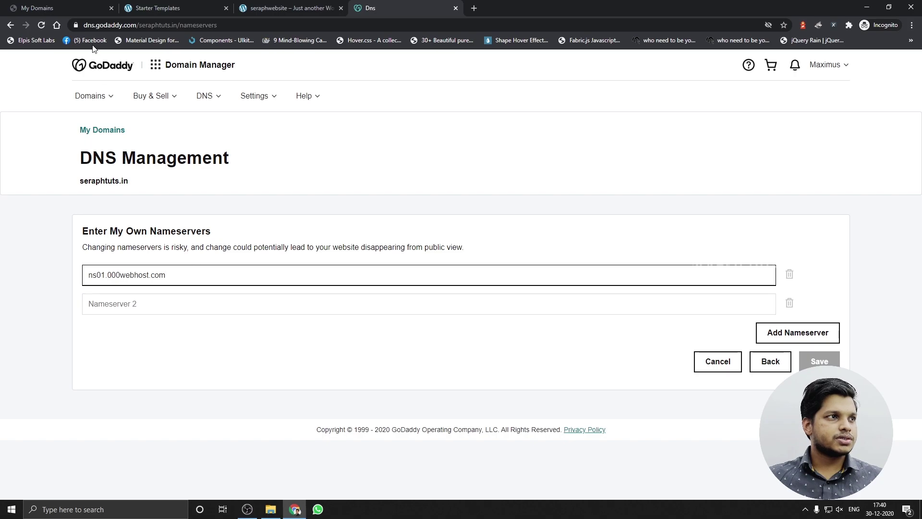
Step: Paste ns02.000webhost.com as Nameserver 2, save, and consent to the nameserver update
click(56, 6)
click(412, 132)
drag(405, 130, 490, 131)
key(ctrl+c)
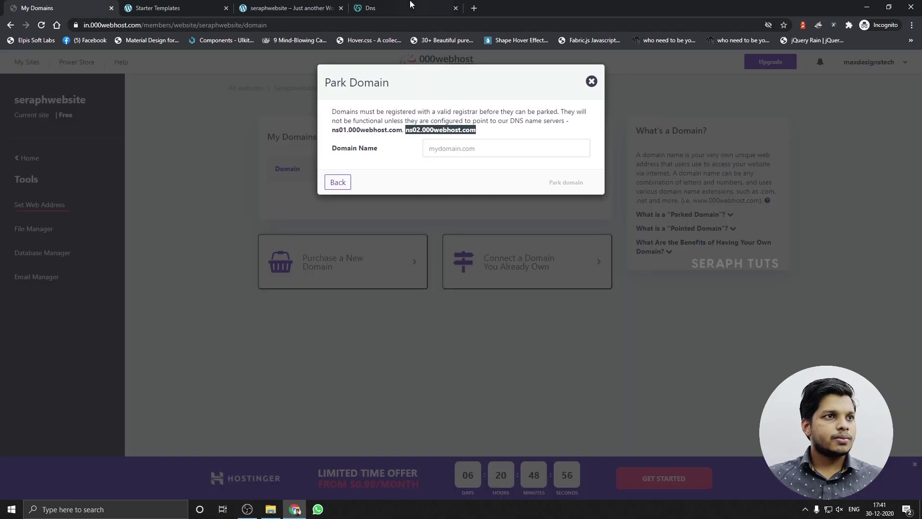
click(414, 6)
click(187, 306)
key(ctrl+v)
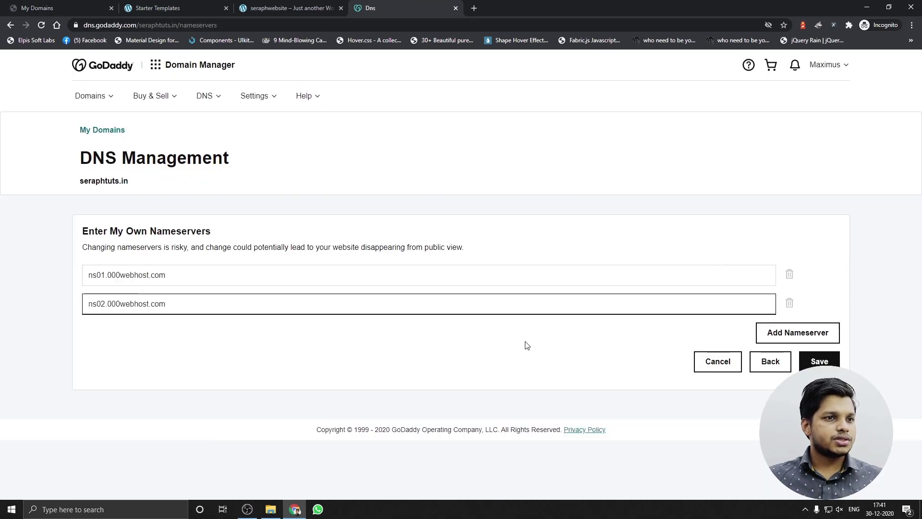
click(819, 362)
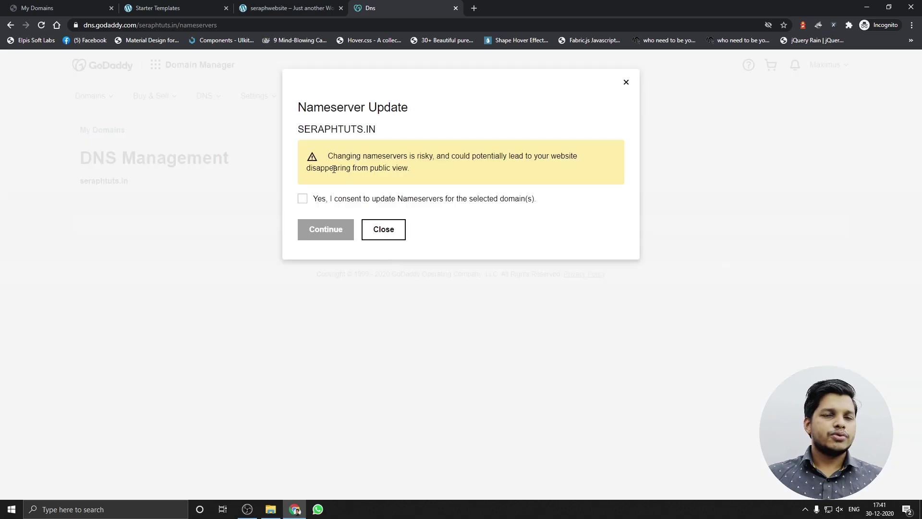
click(302, 198)
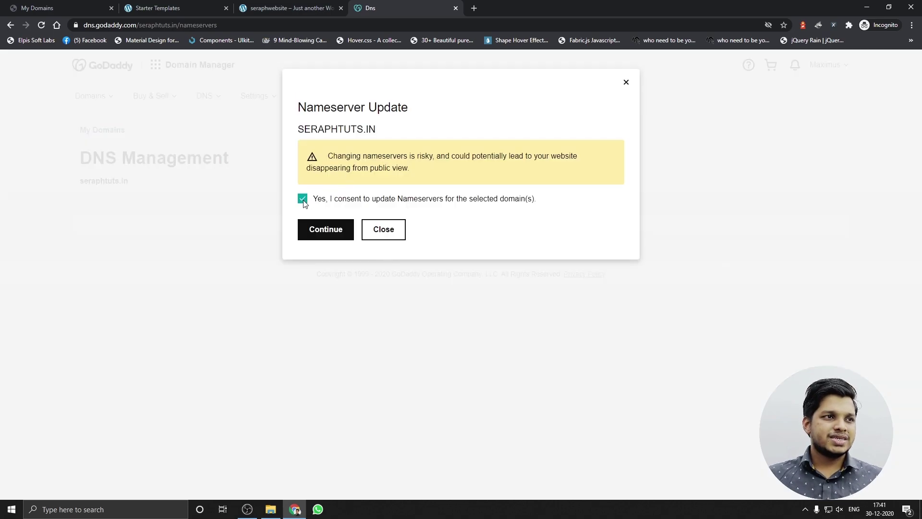
click(323, 232)
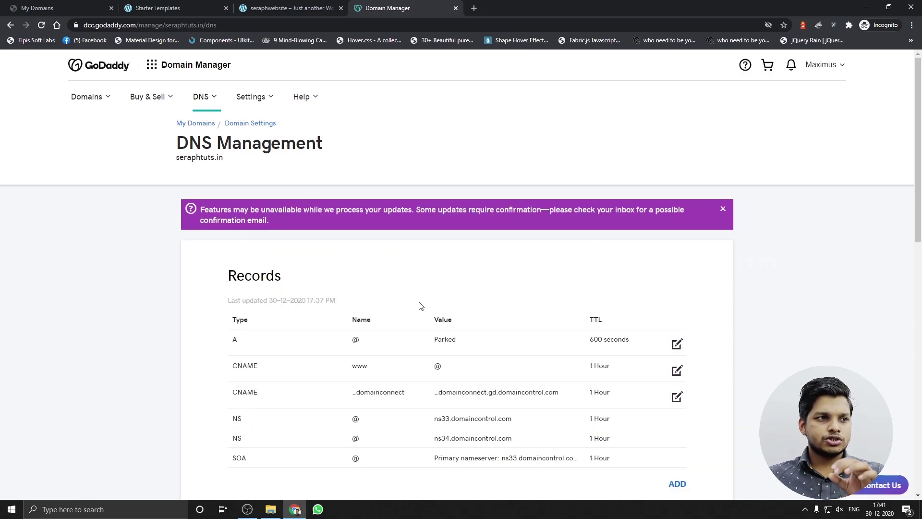
Step: Find the Nameservers card and check the new entries ns01.000webhost.com and ns02.000webhost.com
scroll(422, 308, down, 1)
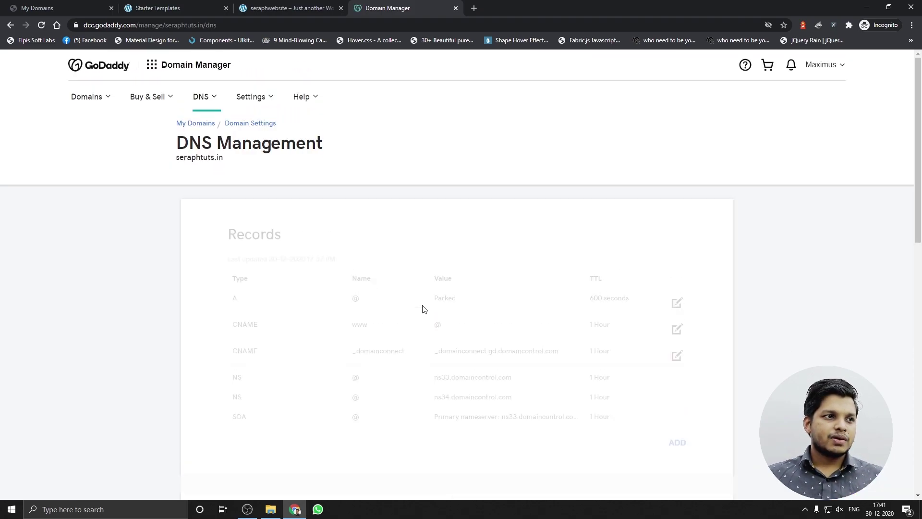
scroll(270, 315, down, 5)
drag(226, 240, 327, 366)
click(319, 364)
drag(231, 349, 307, 367)
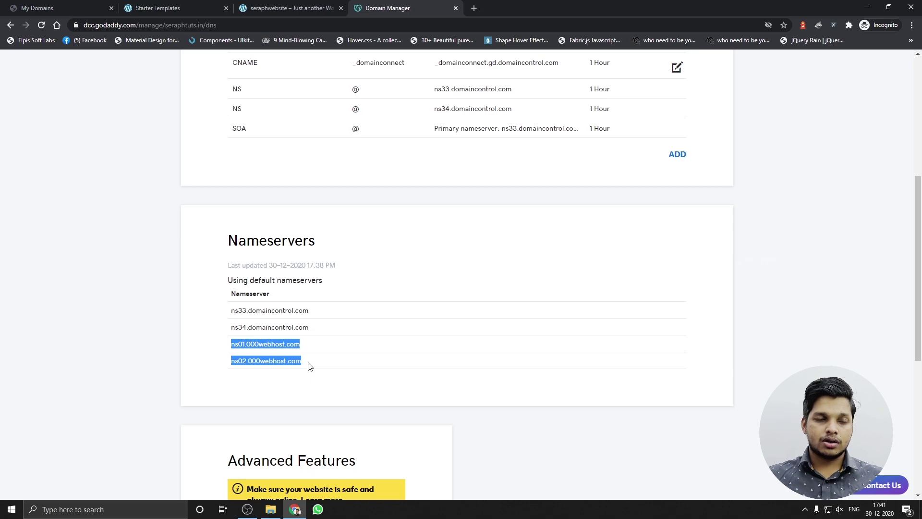
click(310, 365)
Step: Reload Domain Manager and confirm seraphtuts.in shows 'Using custom nameservers' with ns01/ns02
key(F5)
scroll(306, 367, down, 2)
scroll(306, 368, up, 2)
scroll(236, 192, down, 3)
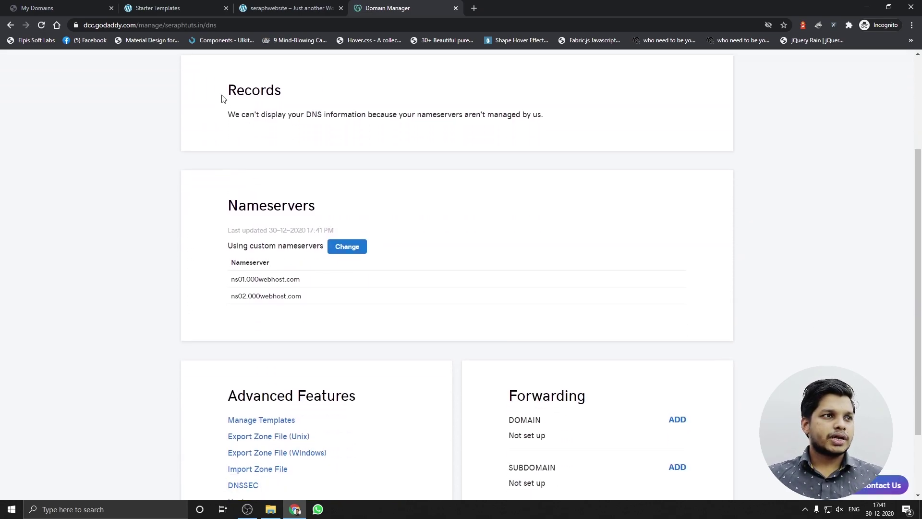
drag(222, 98, 247, 124)
drag(229, 262, 308, 303)
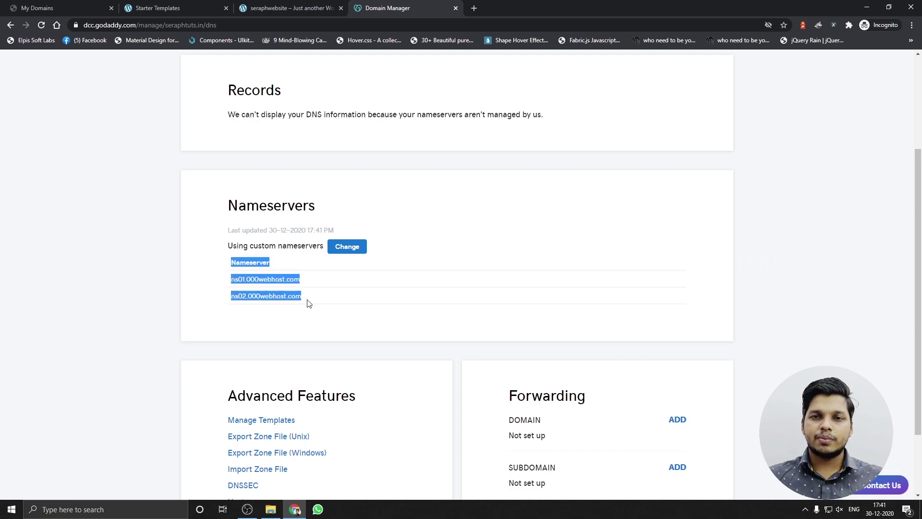
click(232, 290)
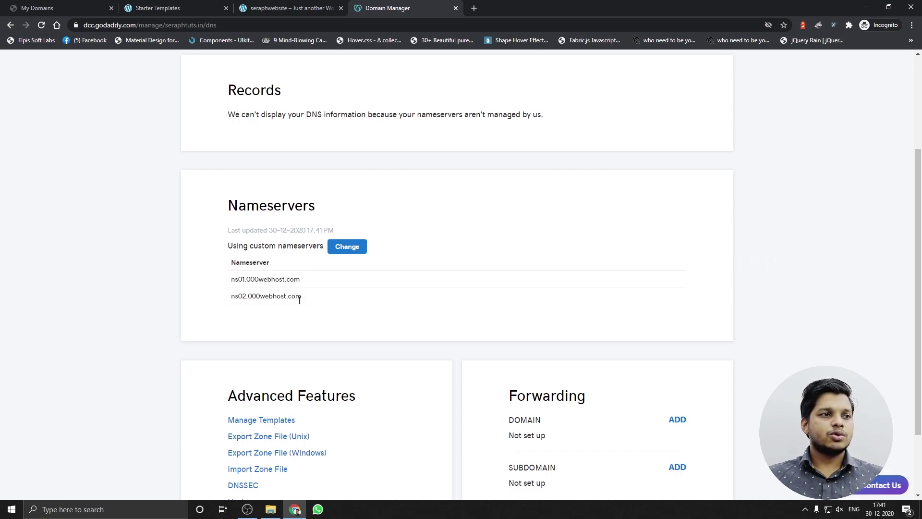
Step: Copy the domain name seraphtuts.in from the GoDaddy domain page
click(42, 6)
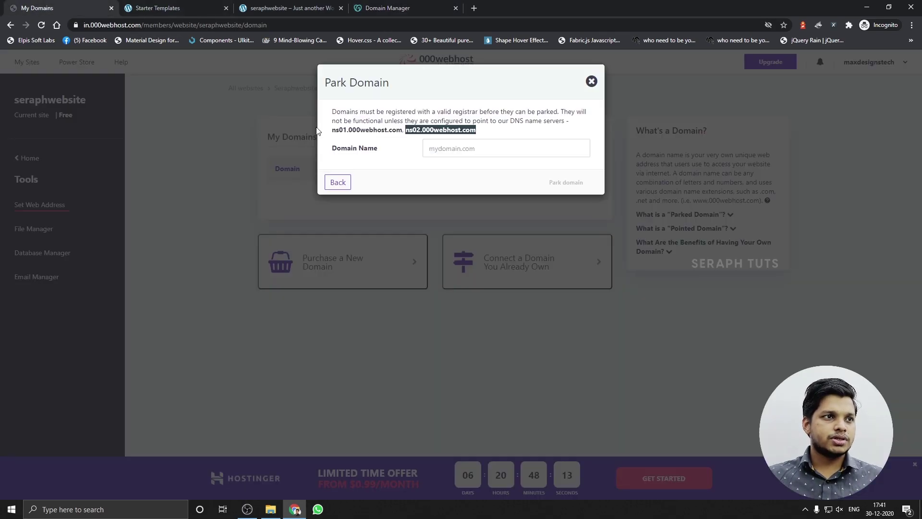
click(453, 150)
click(385, 7)
scroll(308, 205, up, 3)
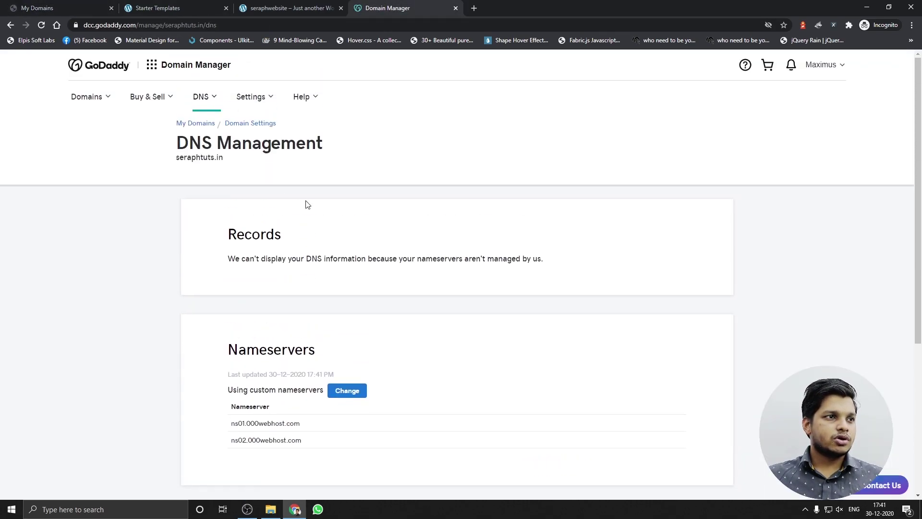
drag(187, 161, 227, 162)
key(ctrl+c)
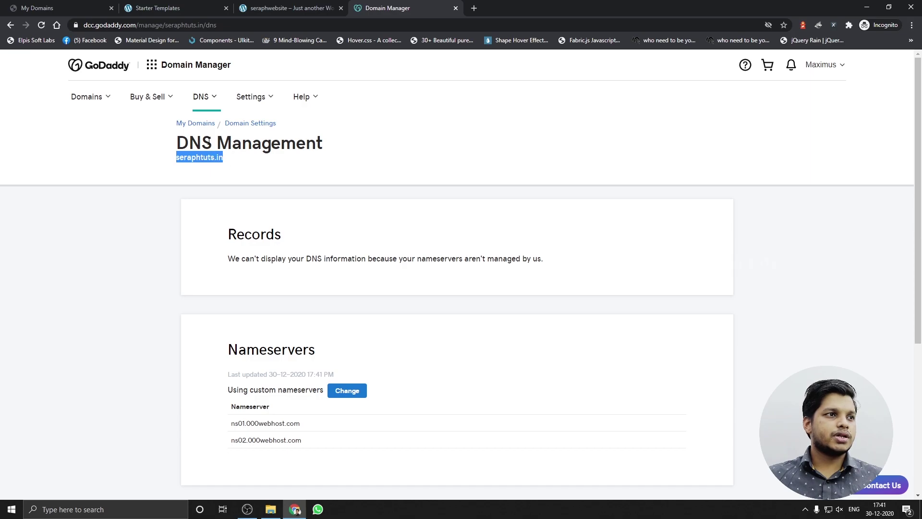
Step: Paste seraphtuts.in into the Park Domain dialog's Domain Name field and park it
click(57, 8)
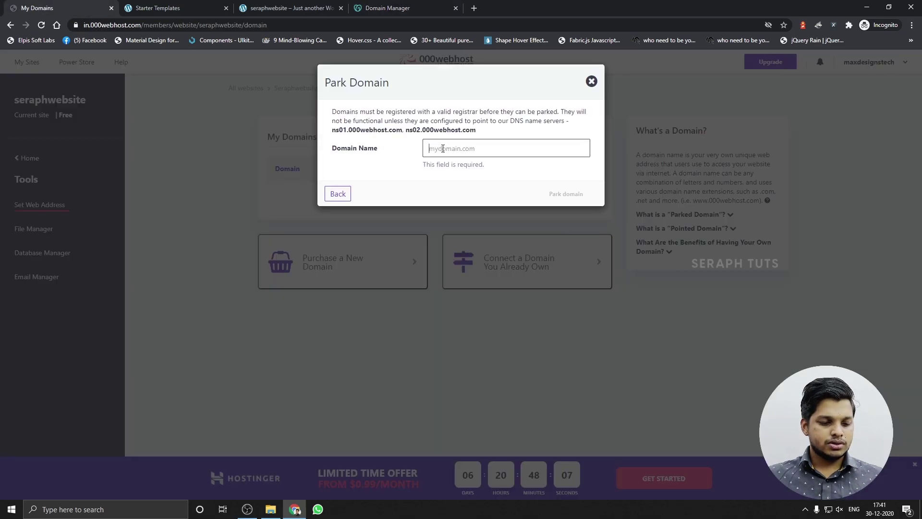
key(ctrl+v)
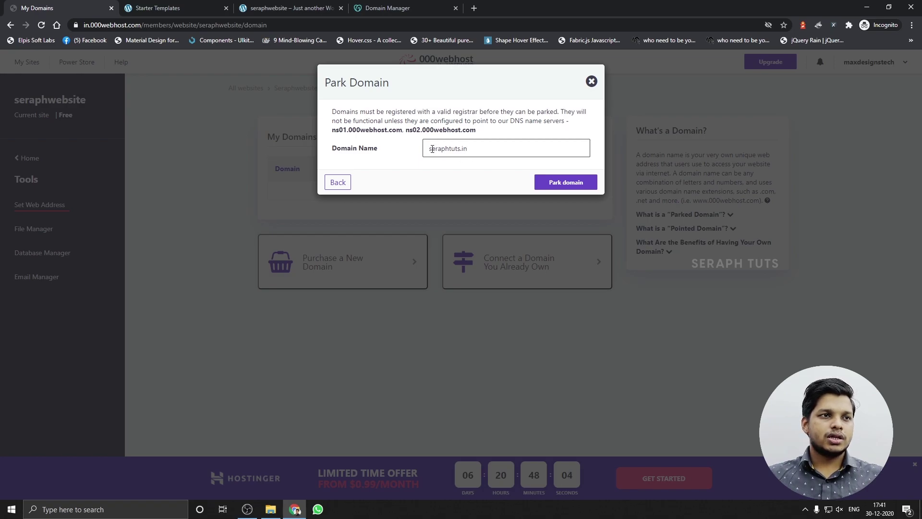
drag(431, 149, 480, 149)
click(482, 150)
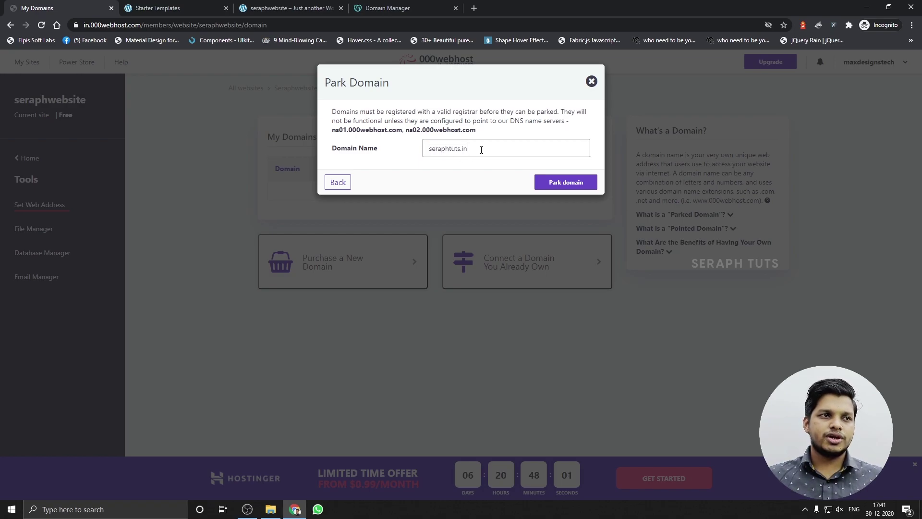
click(551, 187)
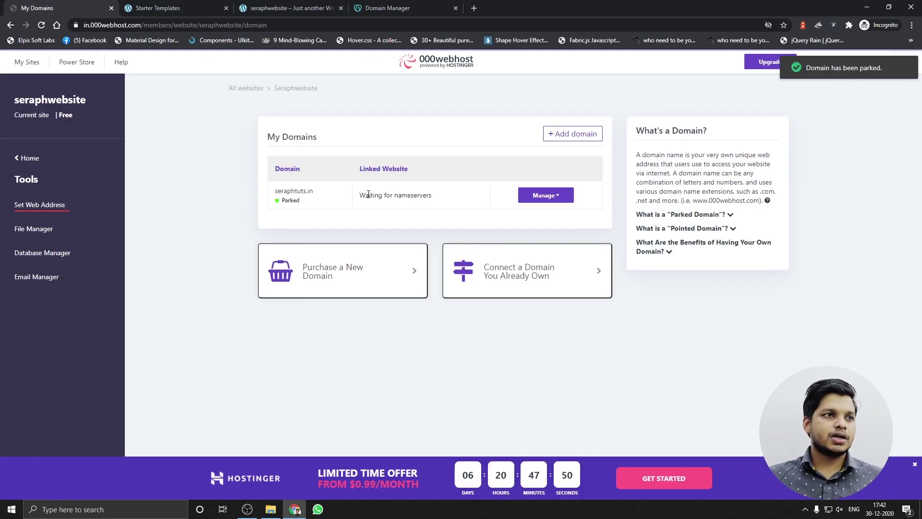
Step: Run Recheck Nameservers from the Manage menu for seraphtuts.in, currently waiting for nameservers
drag(360, 198, 450, 205)
click(449, 205)
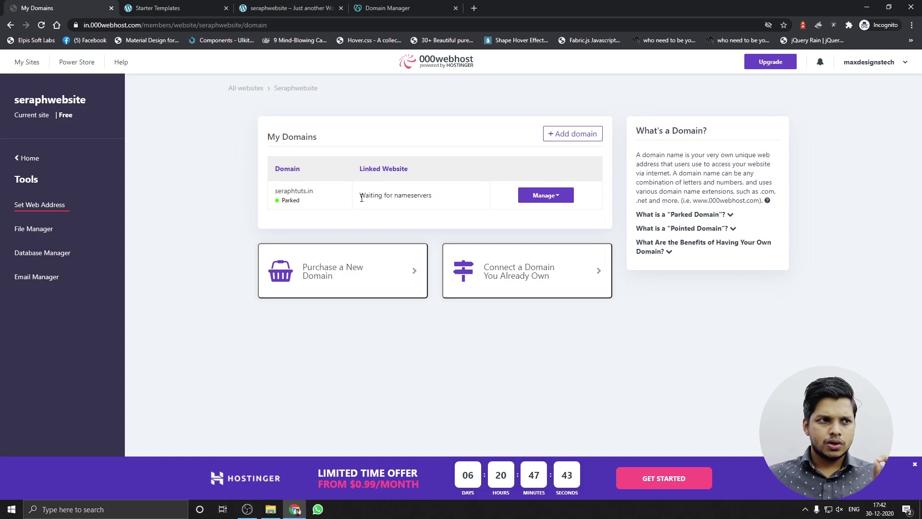
click(535, 198)
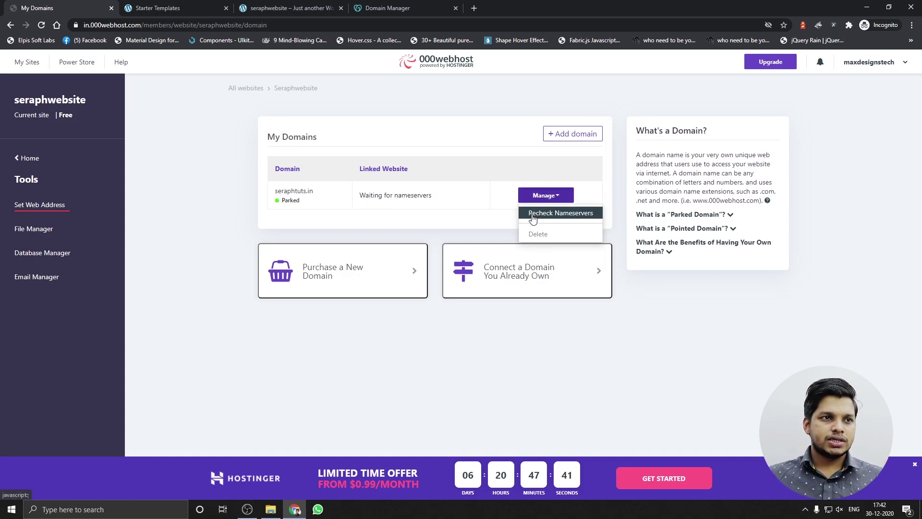
click(541, 198)
click(542, 199)
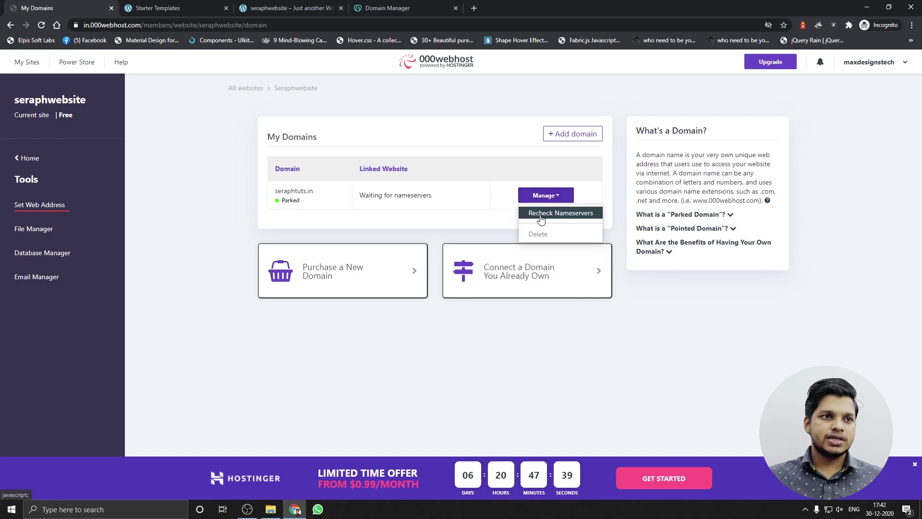
click(539, 213)
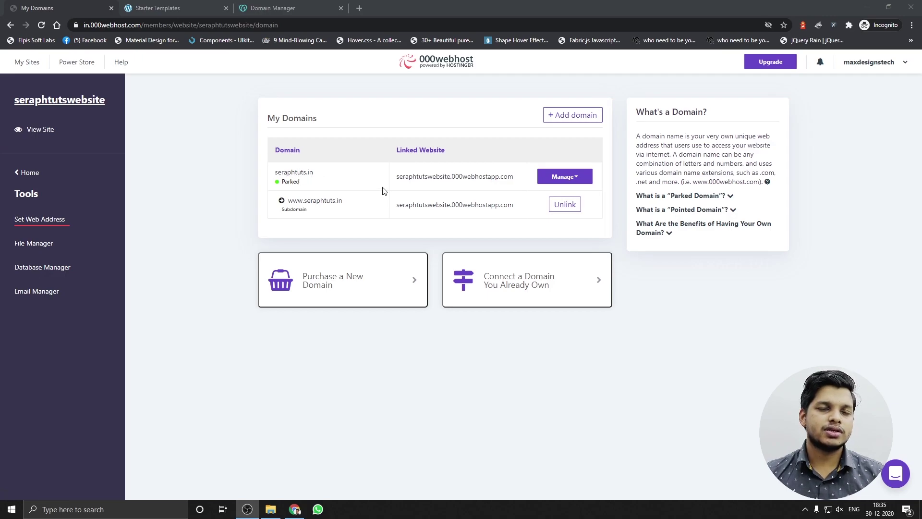
drag(281, 118, 491, 231)
click(513, 241)
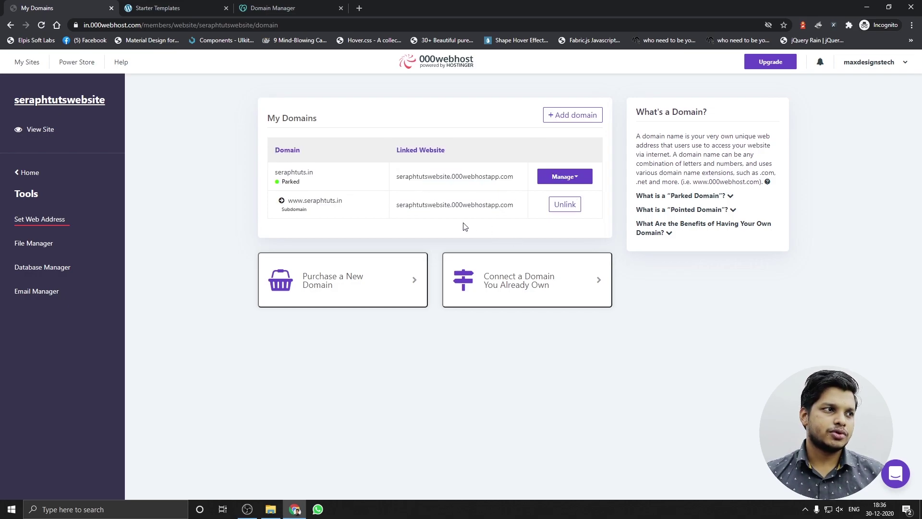
click(140, 6)
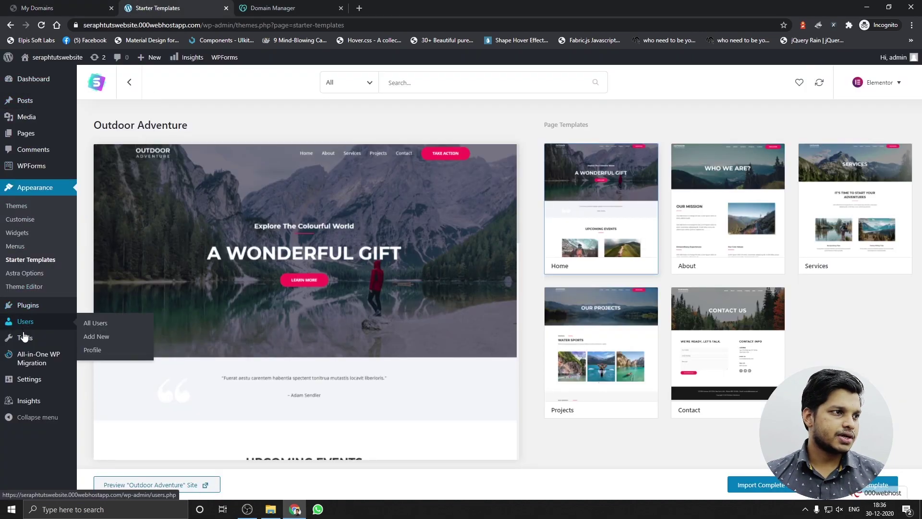
Step: Go to Settings > General and review the current WordPress Address and Site Address
click(21, 386)
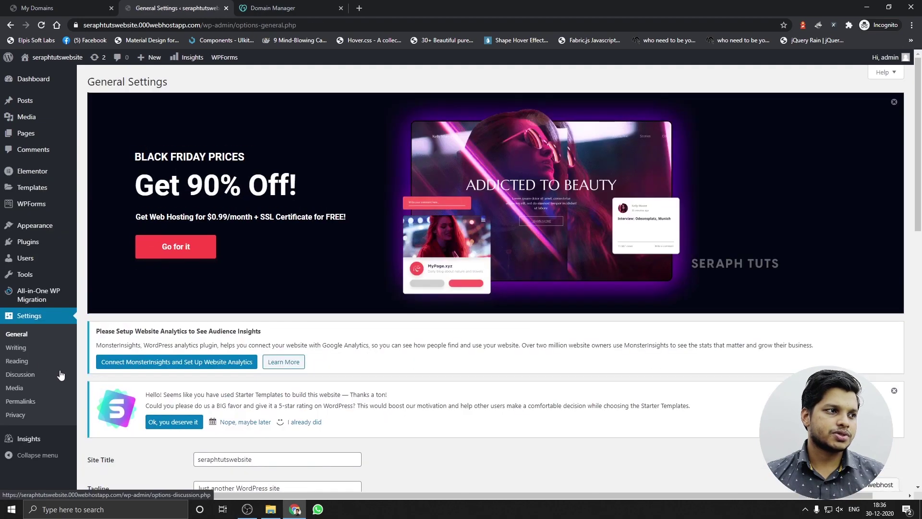
click(19, 336)
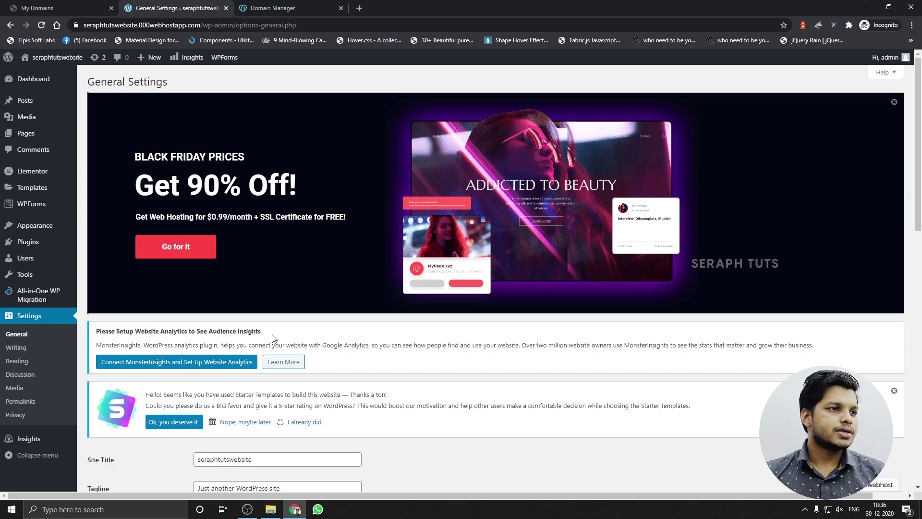
scroll(161, 318, down, 5)
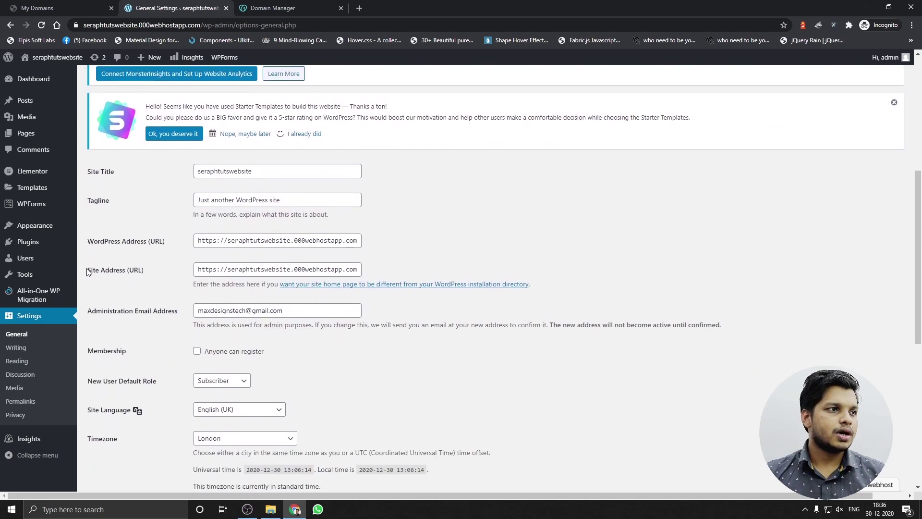
scroll(302, 307, down, 2)
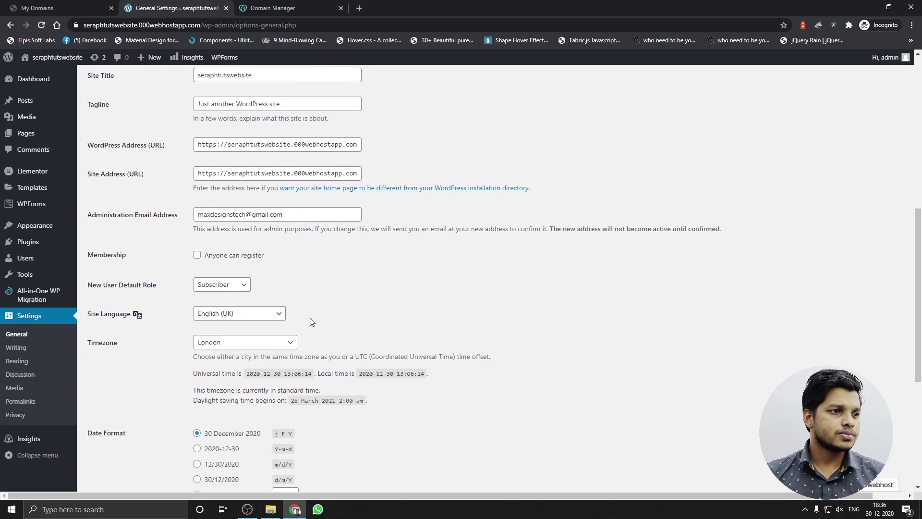
scroll(309, 320, up, 2)
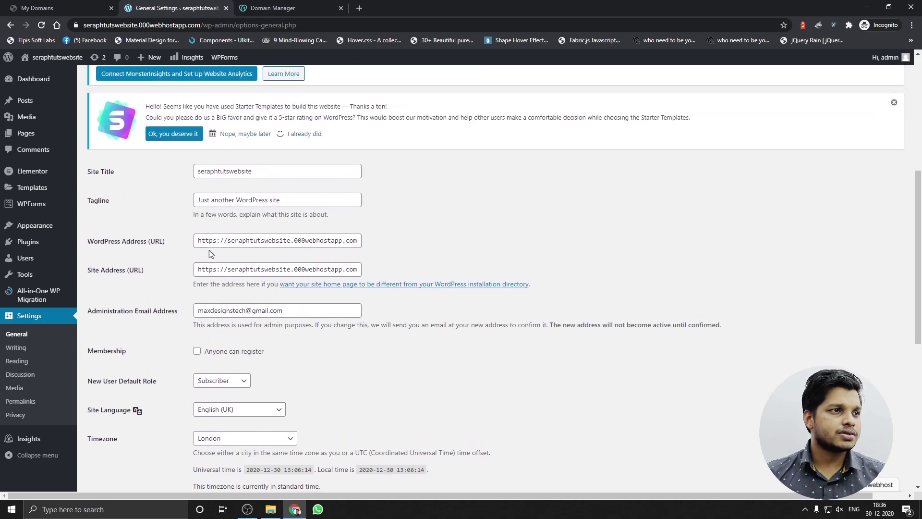
drag(198, 242, 366, 245)
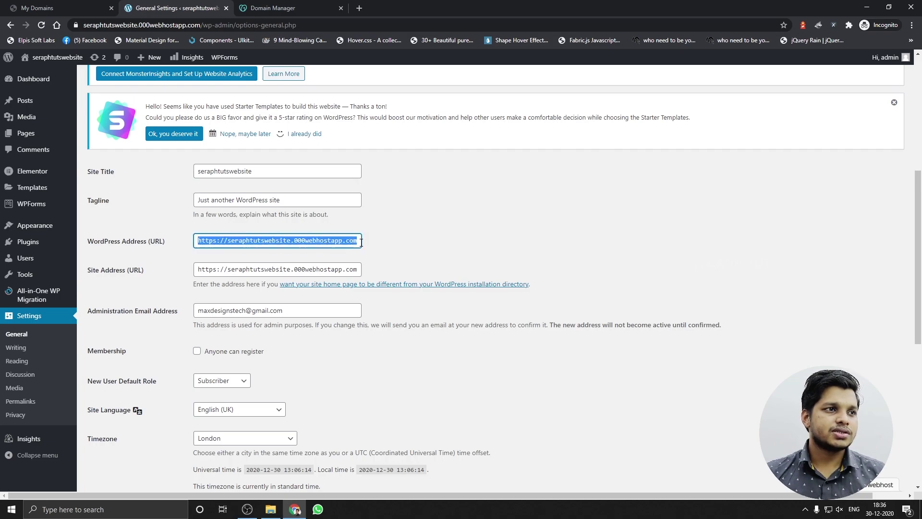
click(404, 245)
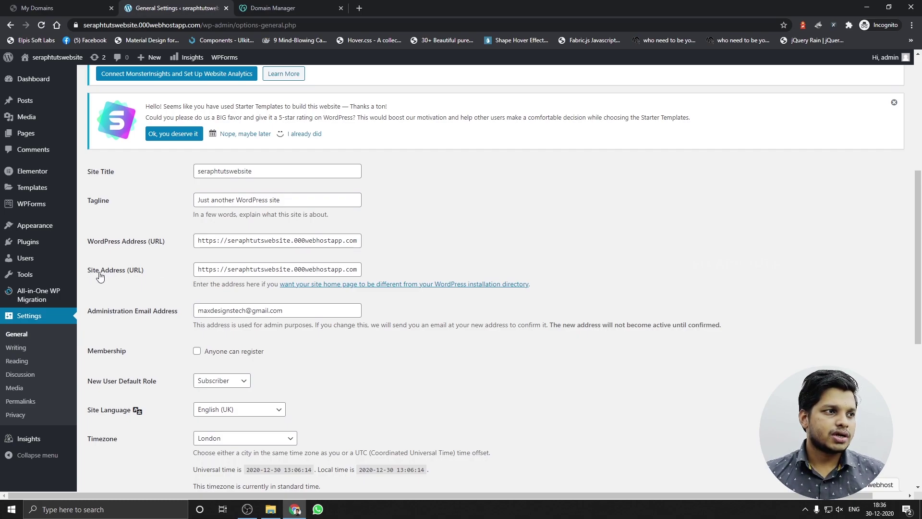
Step: Change the Site Address host to seraphtuts.in and save the changes
drag(227, 270, 376, 278)
text(s)
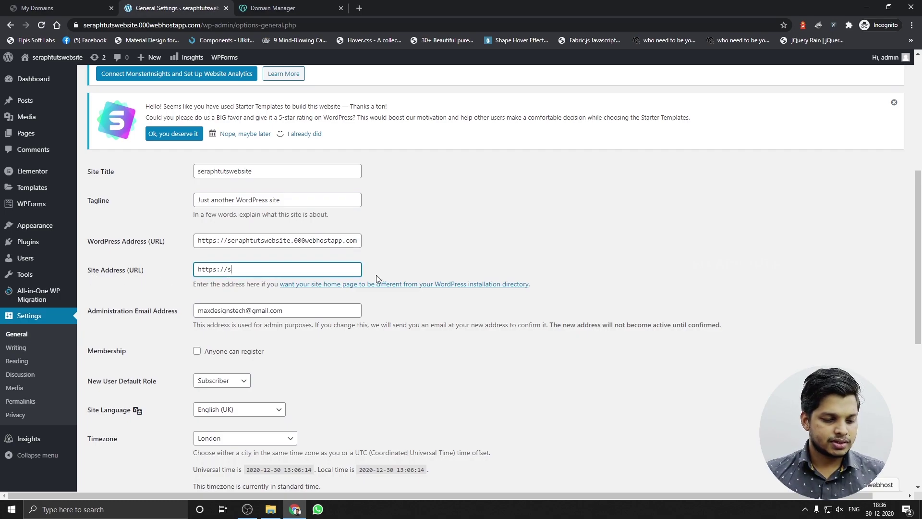
text(eraphtuts.in)
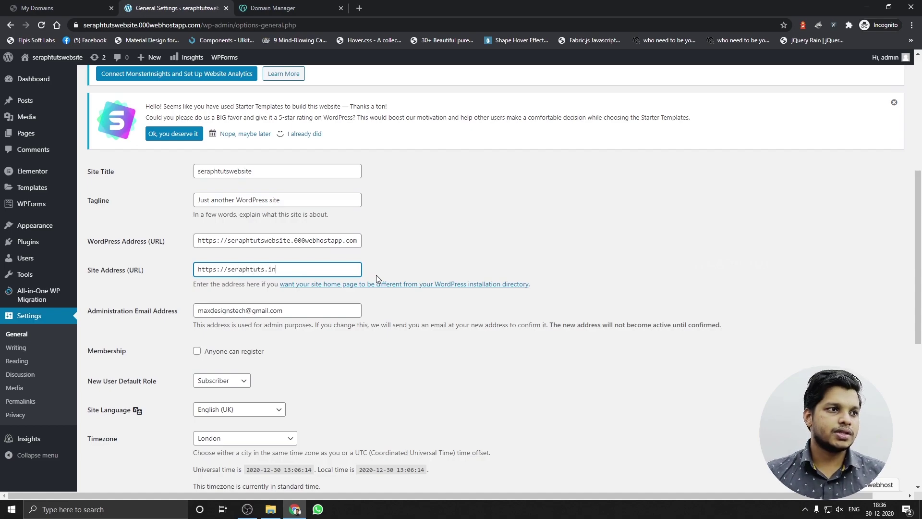
click(421, 247)
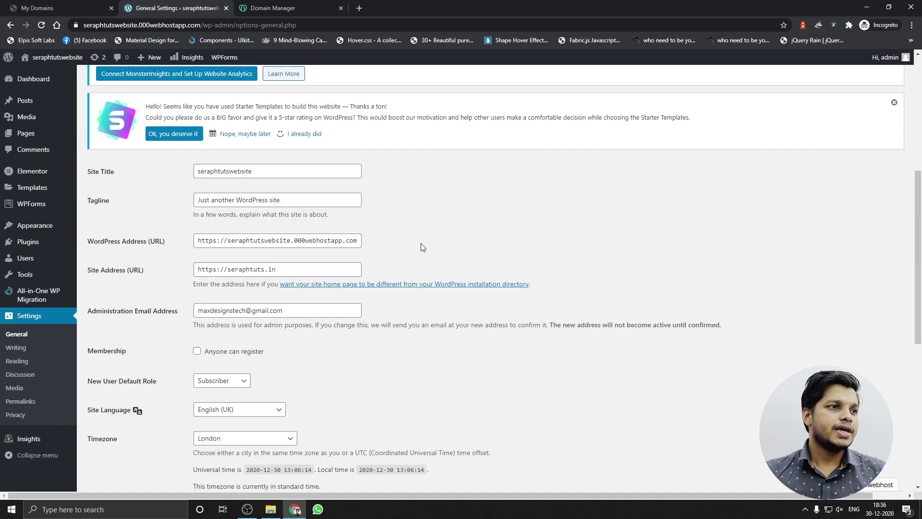
scroll(423, 247, down, 7)
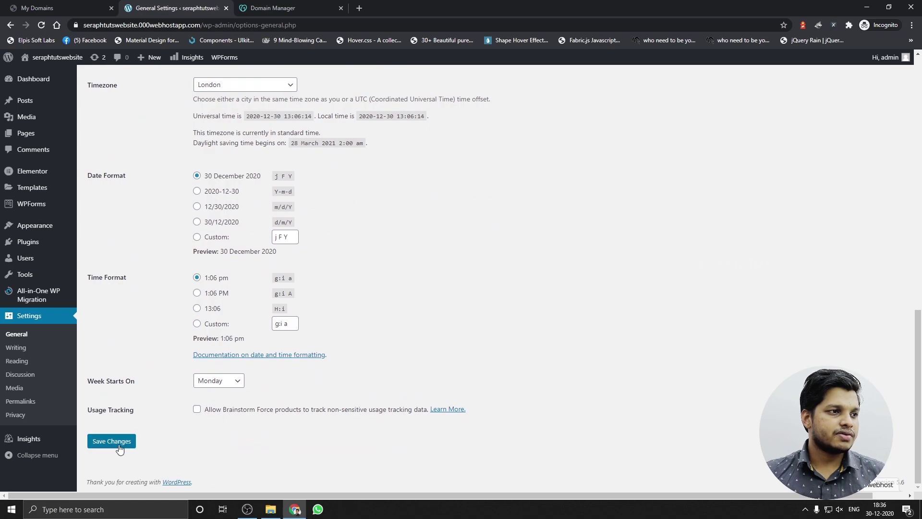
click(115, 447)
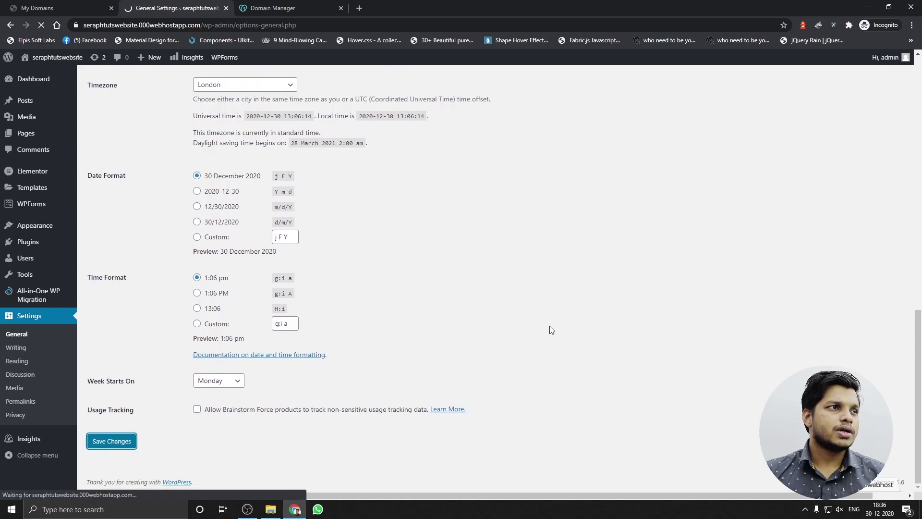
scroll(472, 343, down, 4)
scroll(472, 343, down, 2)
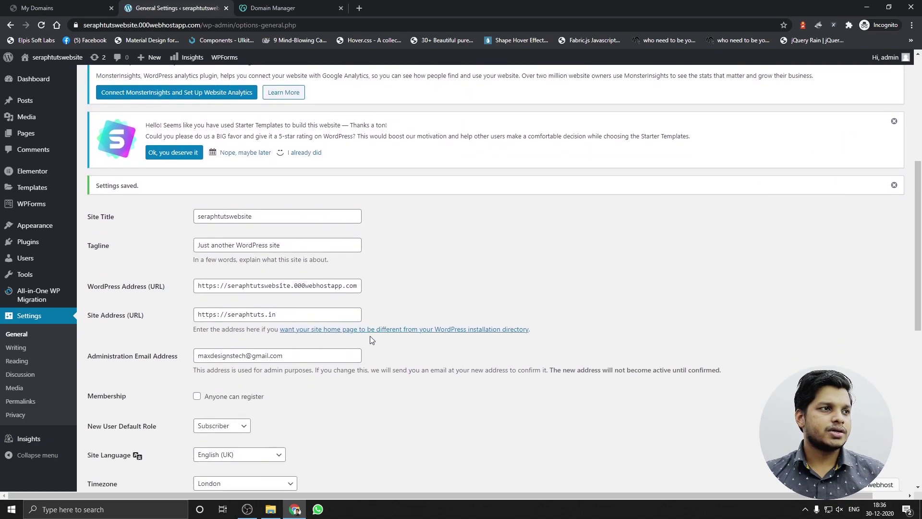
drag(284, 300, 197, 297)
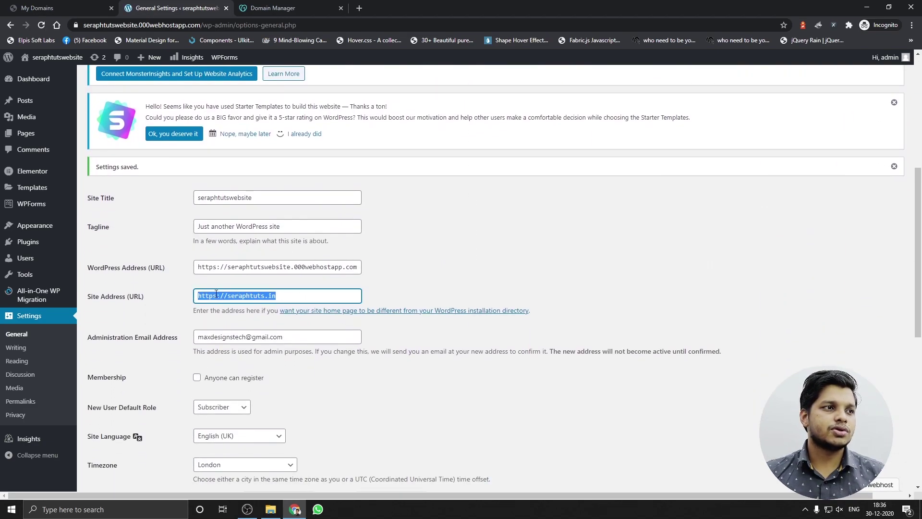
click(438, 263)
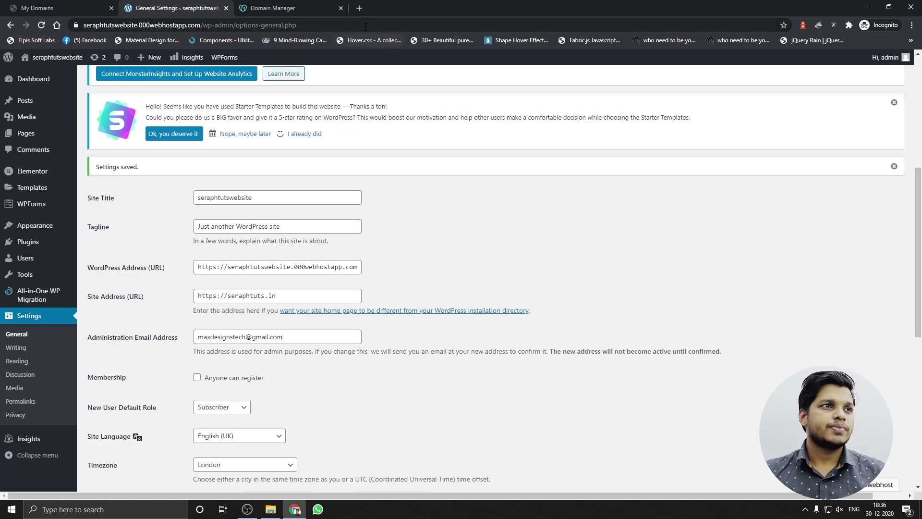
click(359, 8)
text(serapht)
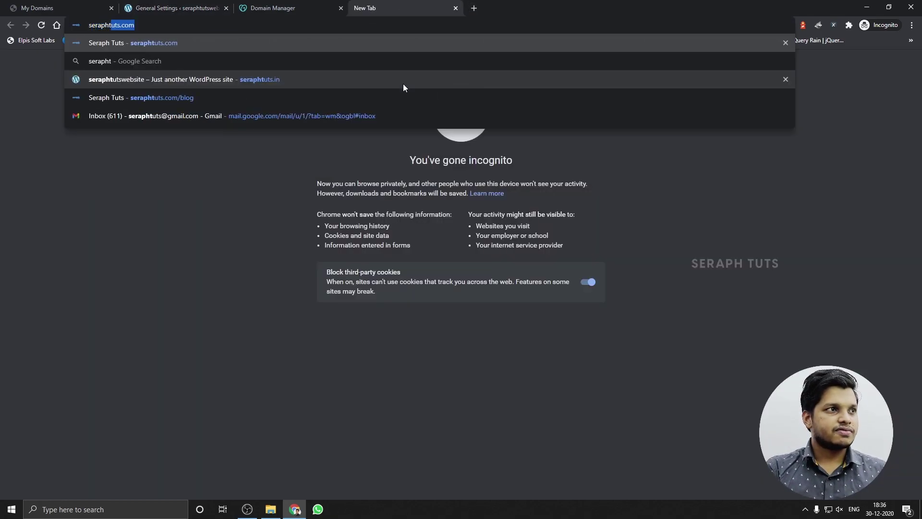
text(uts.in)
key(Return)
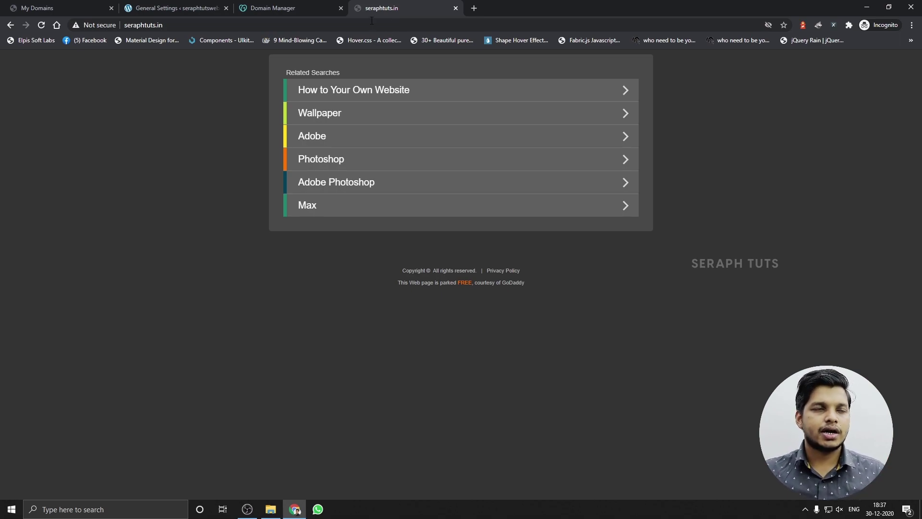
right_click(294, 509)
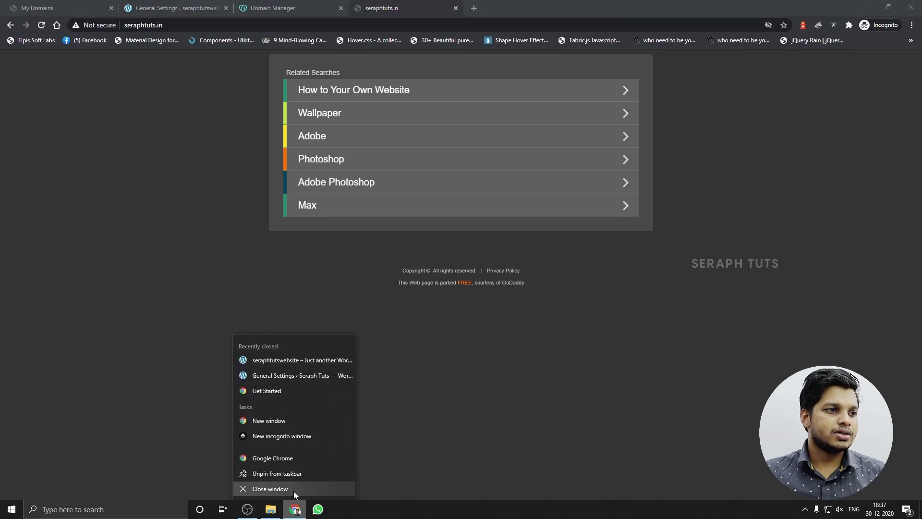
click(294, 422)
text(seraphtuts.in)
key(Return)
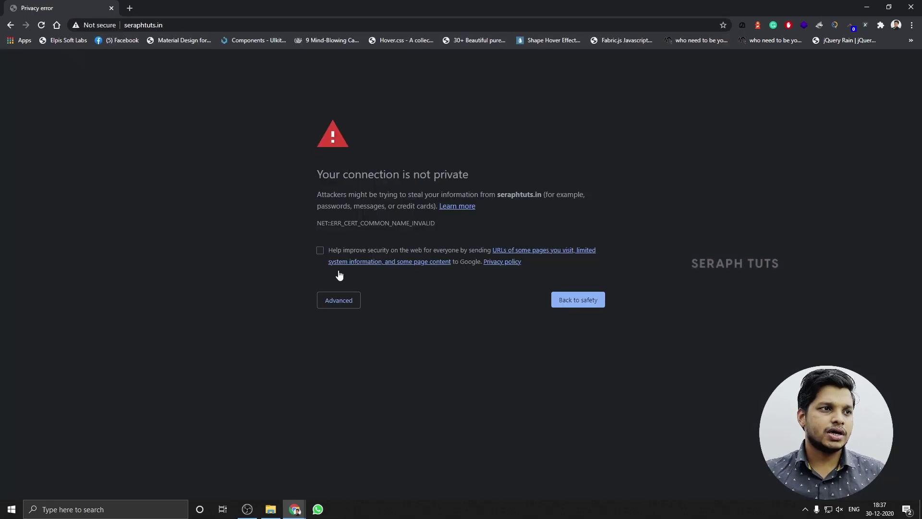
click(343, 302)
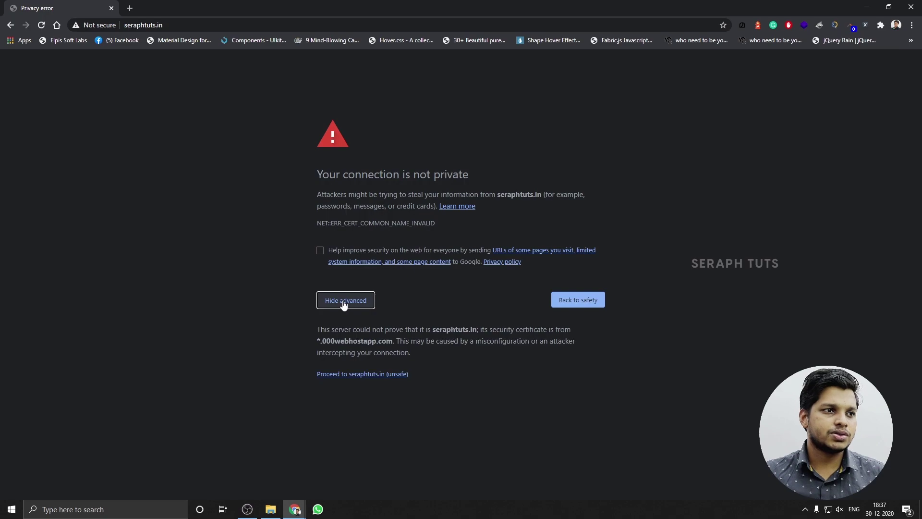
click(363, 374)
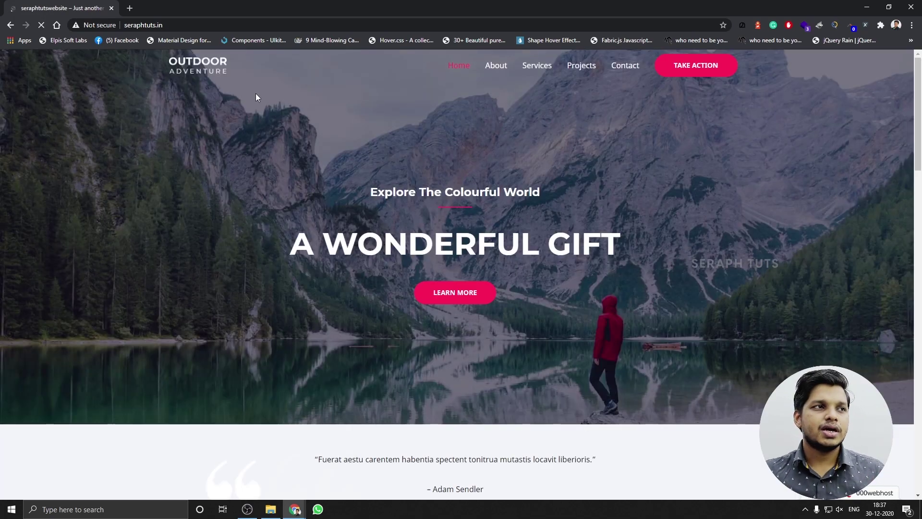
key(ctrl+l)
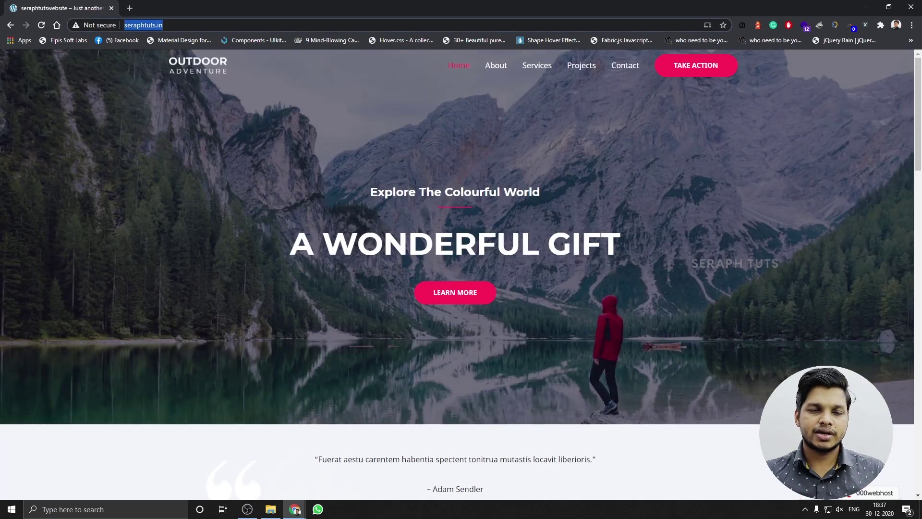
click(308, 230)
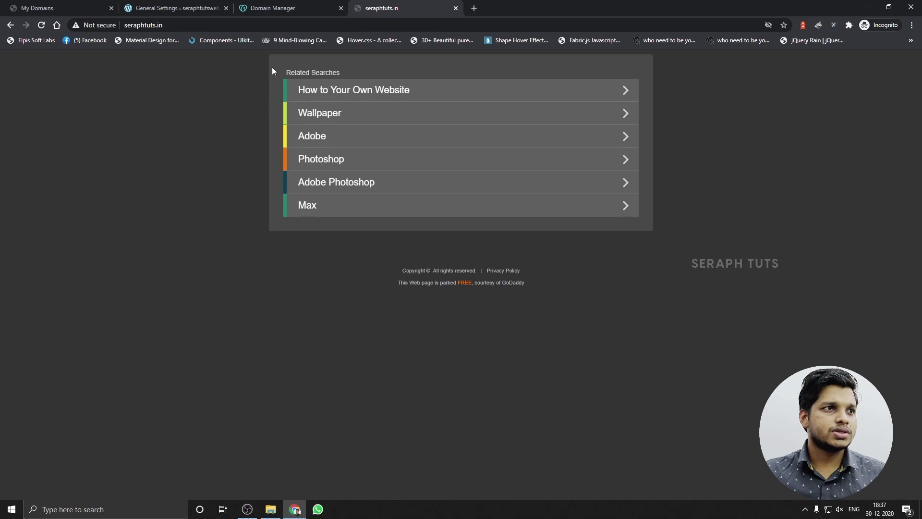
key(ctrl+w)
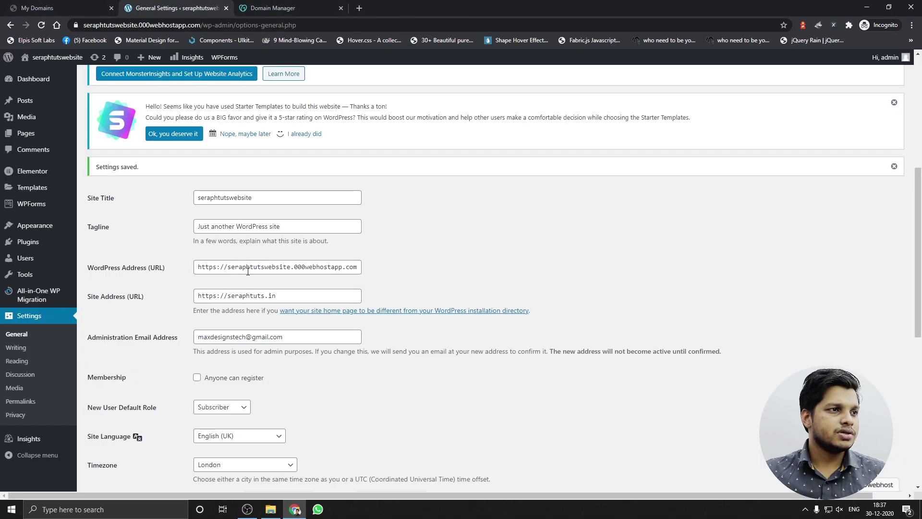
click(216, 294)
key(BackSpace)
scroll(413, 283, down, 8)
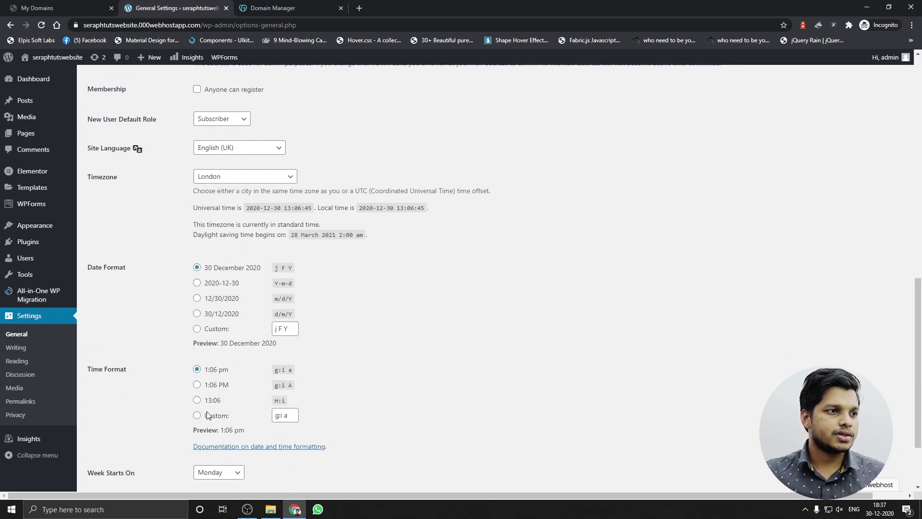
click(119, 446)
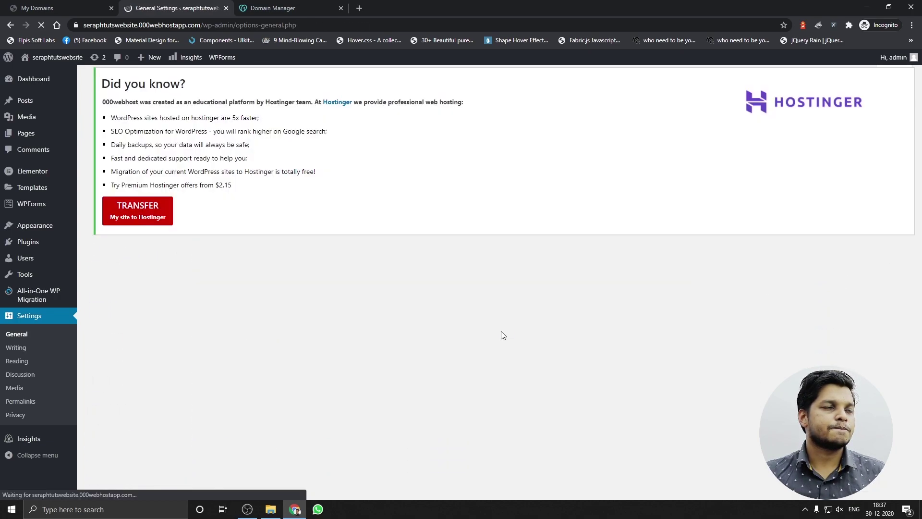
scroll(377, 344, down, 3)
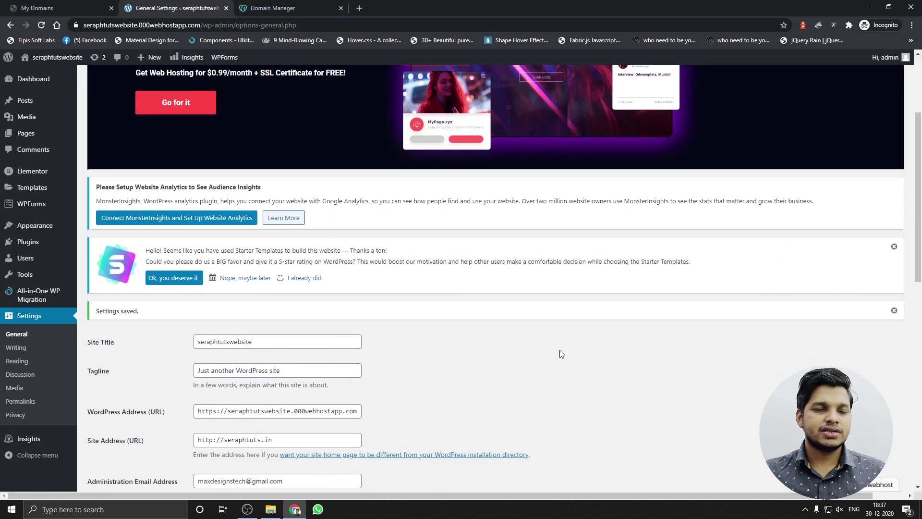
scroll(559, 353, down, 1)
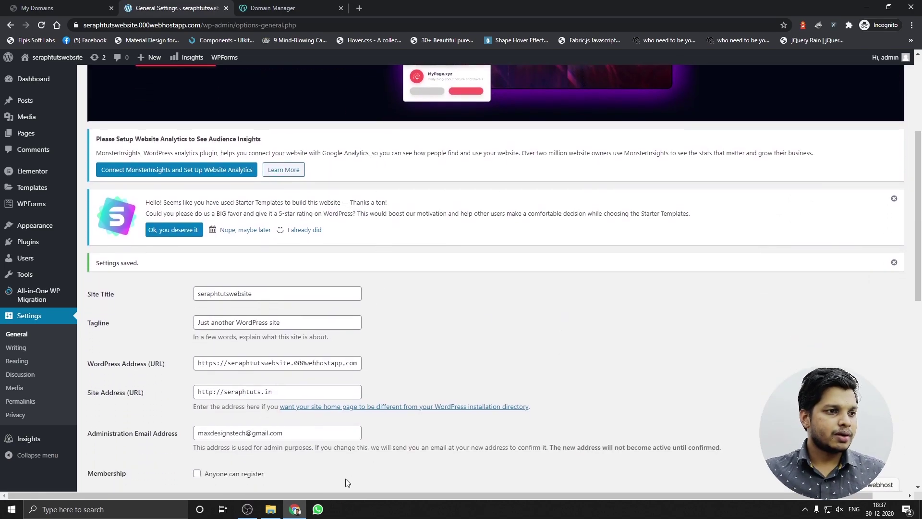
Step: Open a new regular Chrome window from the taskbar and load seraphtuts.in
right_click(295, 509)
click(269, 420)
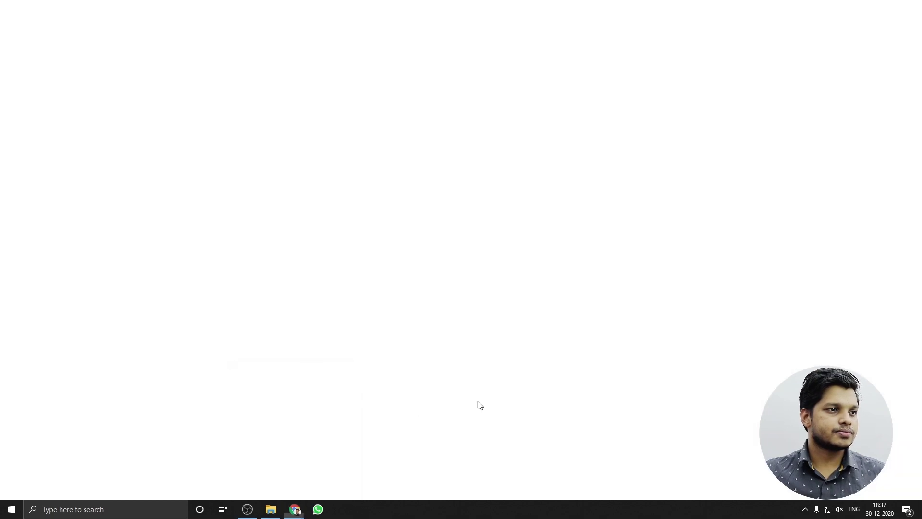
text(seraphtut)
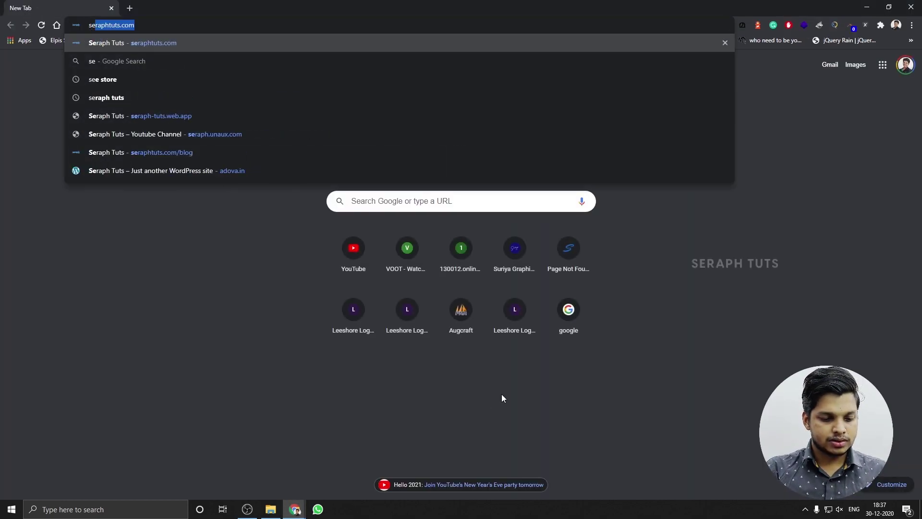
text(s.i)
key(Return)
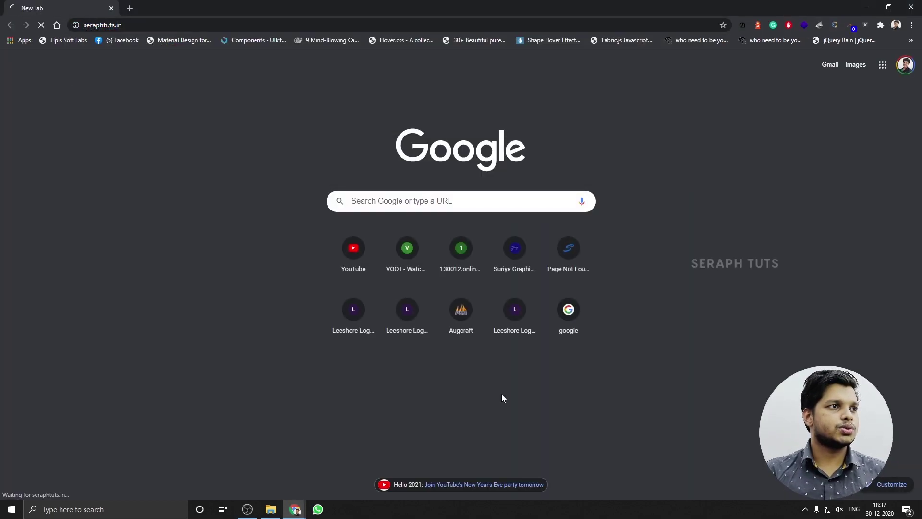